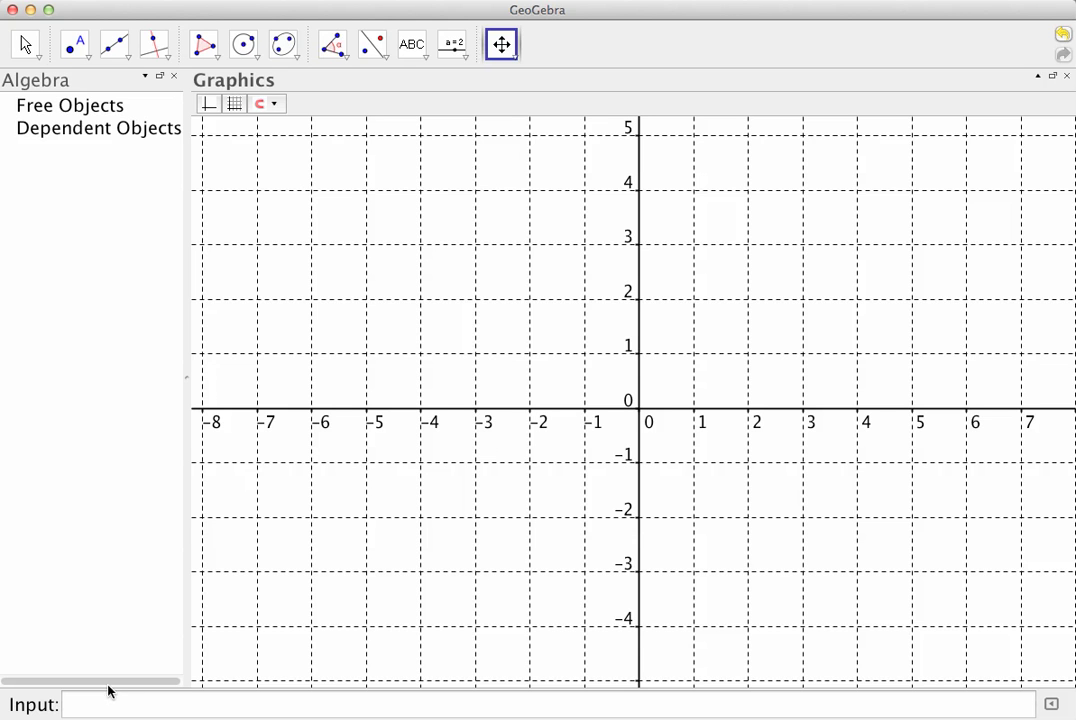
Step: Begin z's definition in the Input bar with cos(π/4), taking π from the symbol palette
{"action": "left_click", "coordinate": [88, 708]}
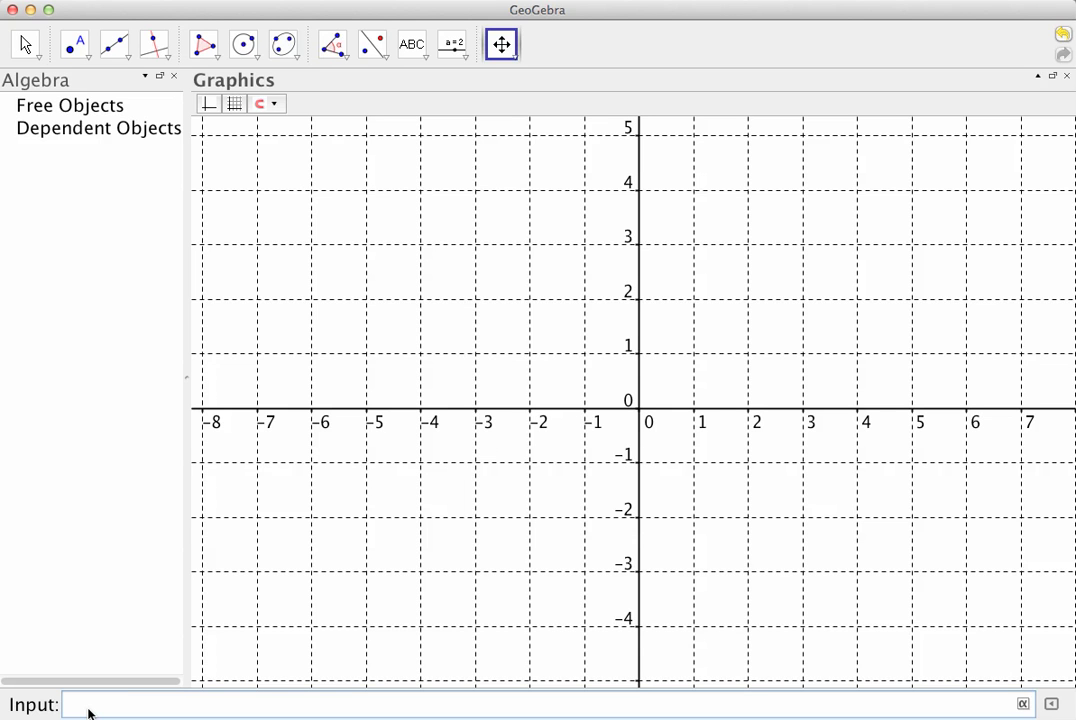
{"action": "type", "text": "cos("}
{"action": "left_click", "coordinate": [1022, 705]}
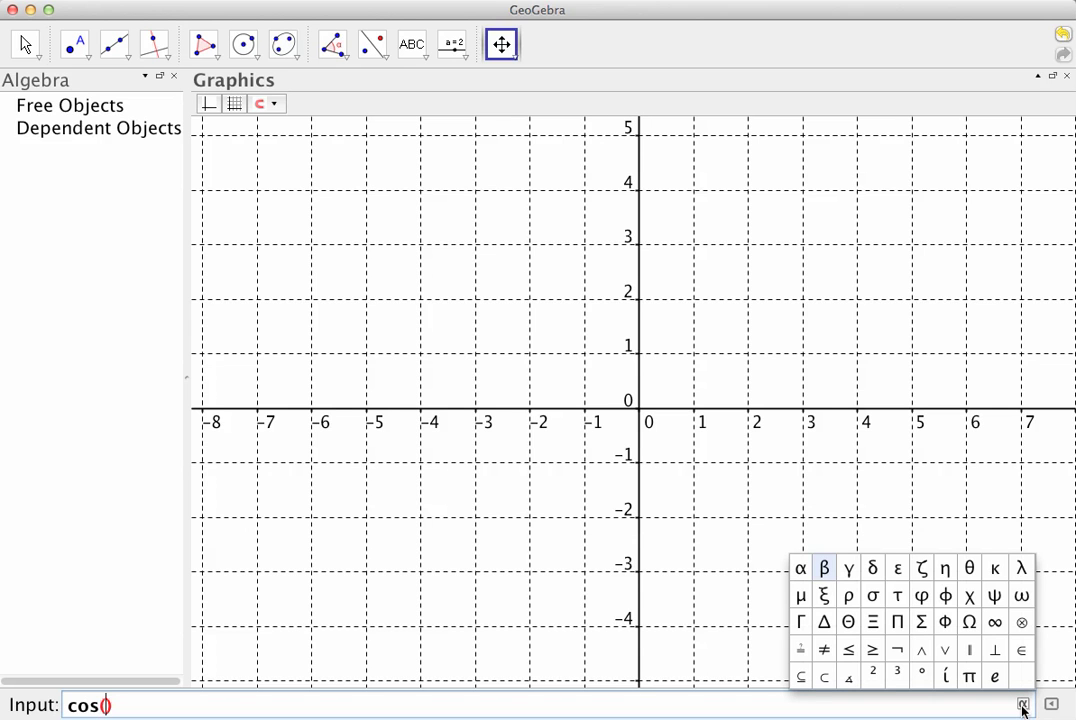
{"action": "key", "text": "Down"}
{"action": "key", "text": "Down"}
{"action": "key", "text": "Down"}
{"action": "key", "text": "Right"}
{"action": "key", "text": "Right"}
{"action": "key", "text": "Right"}
{"action": "key", "text": "Right"}
{"action": "key", "text": "Right"}
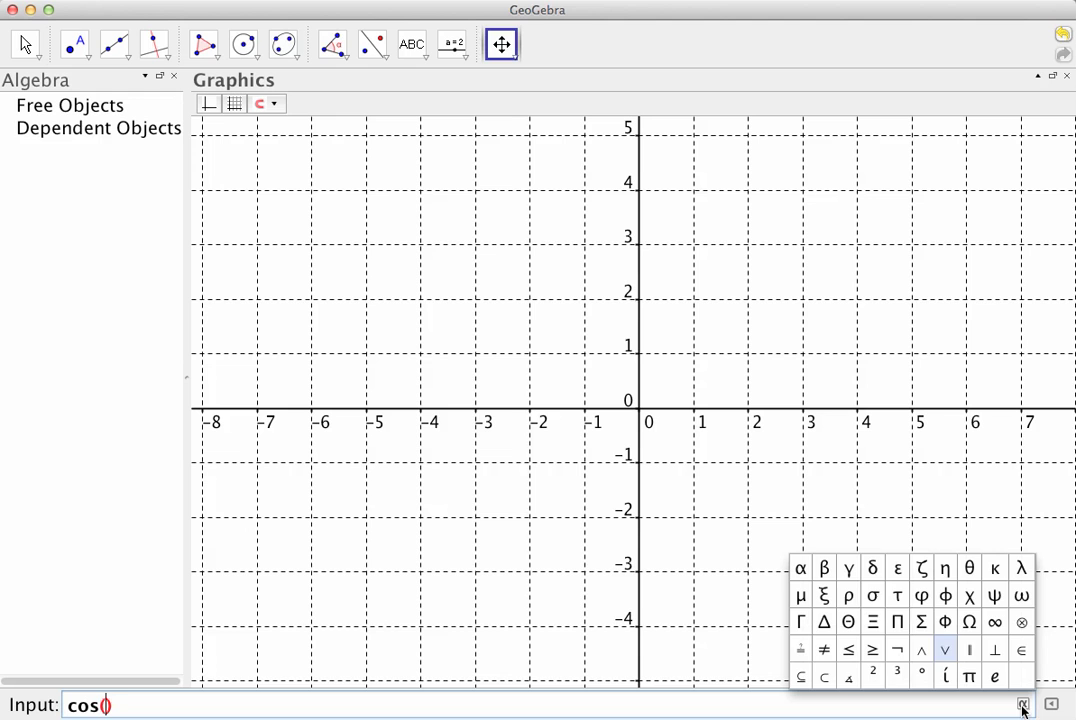
{"action": "key", "text": "Down"}
{"action": "key", "text": "Right"}
{"action": "key", "text": "Return"}
{"action": "type", "text": "/4"}
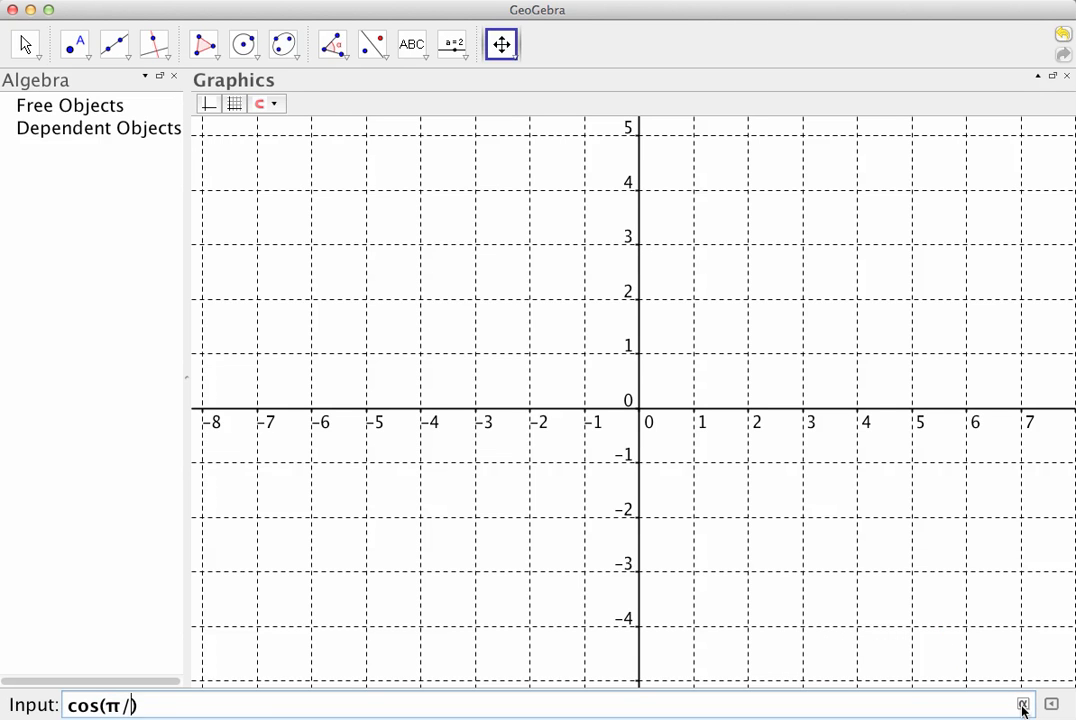
Step: Complete the expression as cos(π/4)+i*sin(π/4), reusing π/4, and submit it as z
{"action": "key", "text": "Left"}
{"action": "key", "text": "Left"}
{"action": "key", "text": "Right"}
{"action": "key", "text": "Right"}
{"action": "key", "text": "shift+Left"}
{"action": "key", "text": "shift+Left"}
{"action": "key", "text": "shift+Left"}
{"action": "key", "text": "super+c"}
{"action": "key", "text": "End"}
{"action": "type", "text": "+i*sin("}
{"action": "key", "text": "super+v"}
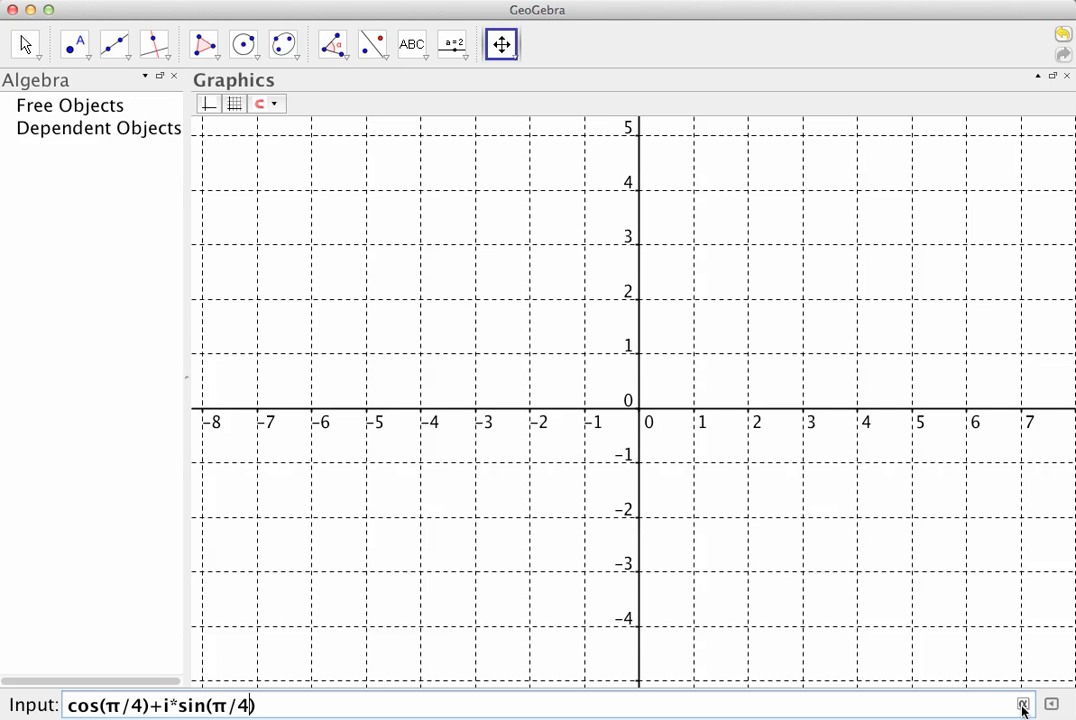
{"action": "key", "text": "Return"}
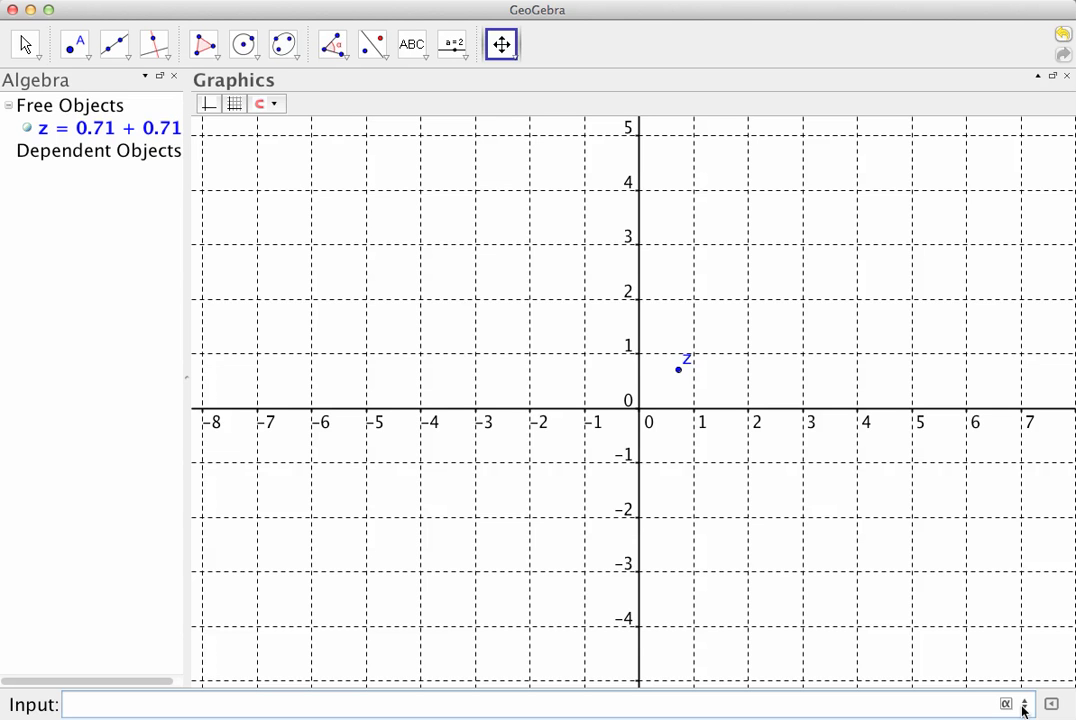
Step: Enter w=1.1(cos(π/6)+i*sin(π/6)), fixing the typed angles, to plot w at 0.95+0.55i
{"action": "type", "text": "2"}
{"action": "key", "text": "BackSpace"}
{"action": "type", "text": "w"}
{"action": "type", "text": "=1.1"}
{"action": "type", "text": "(c)"}
{"action": "type", "text": "os"}
{"action": "type", "text": "(π/4"}
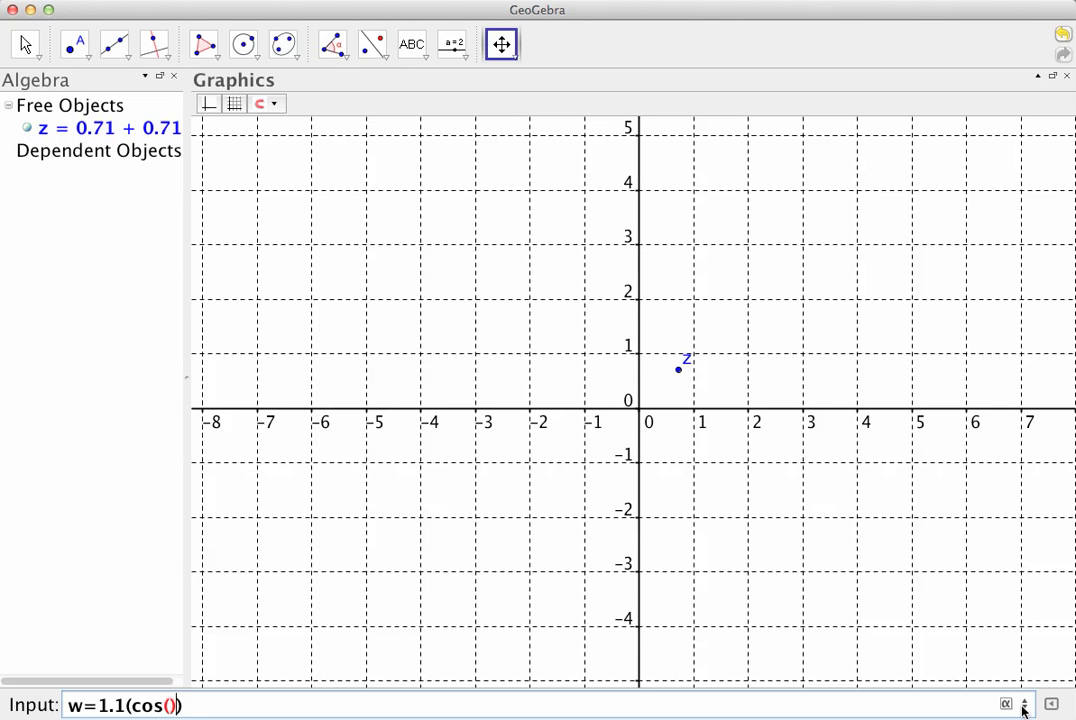
{"action": "type", "text": "6"}
{"action": "key", "text": "End"}
{"action": "key", "text": "Left"}
{"action": "type", "text": "+i*sin("}
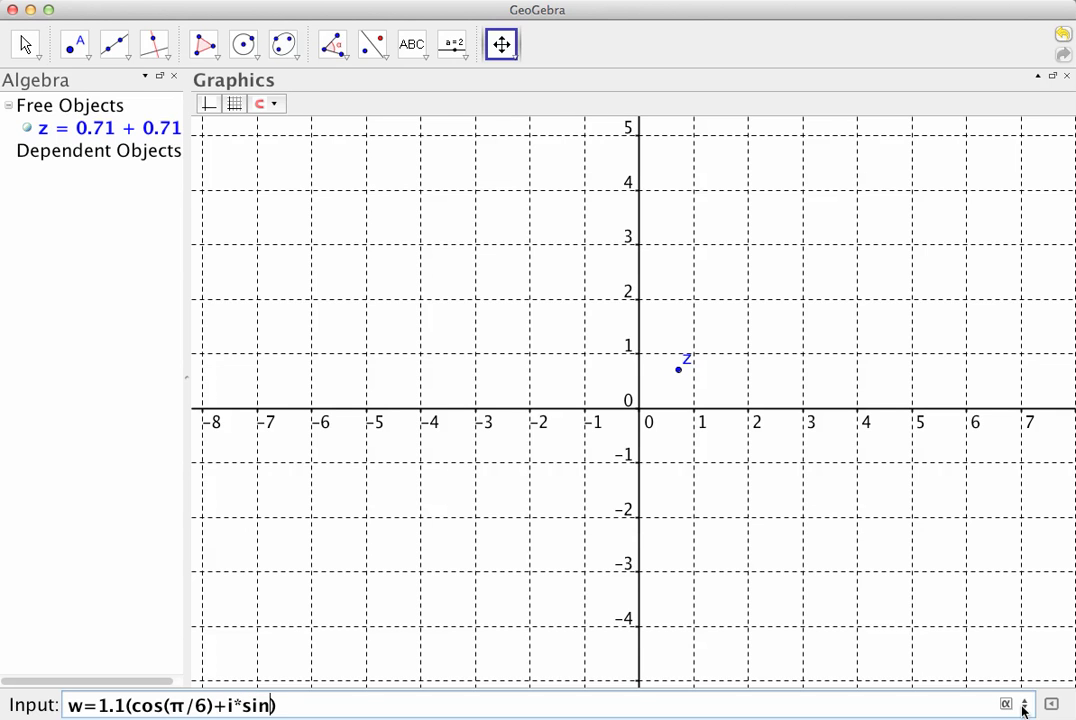
{"action": "type", "text": "π/4"}
{"action": "key", "text": "shift+Left"}
{"action": "type", "text": "6"}
{"action": "key", "text": "End"}
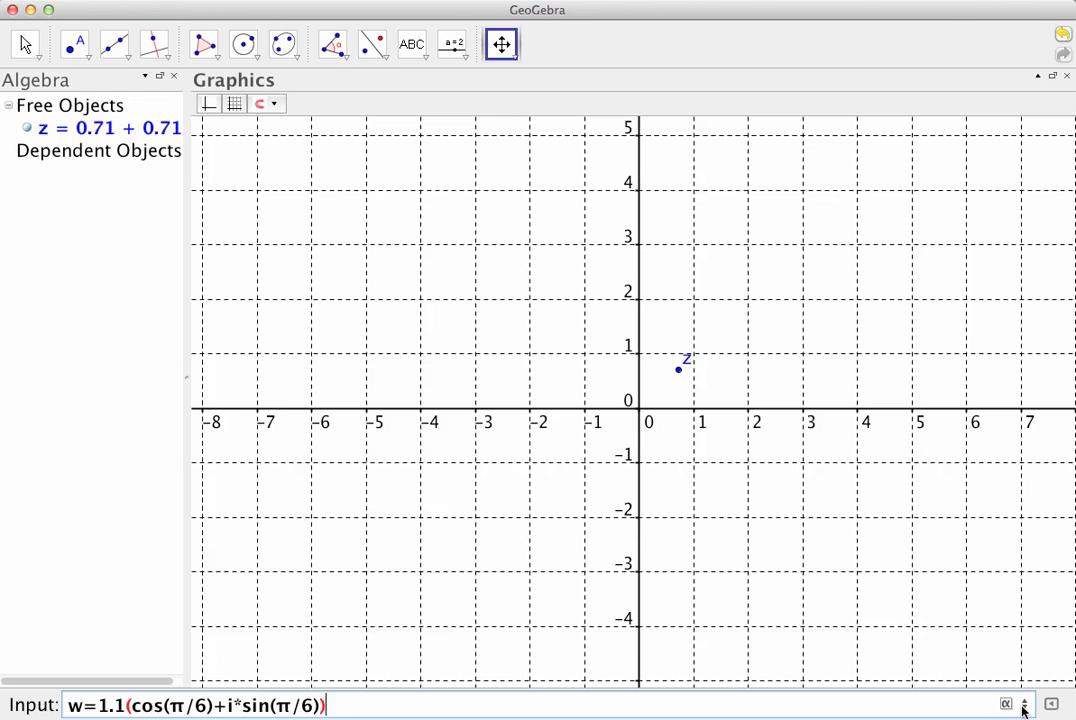
{"action": "key", "text": "Return"}
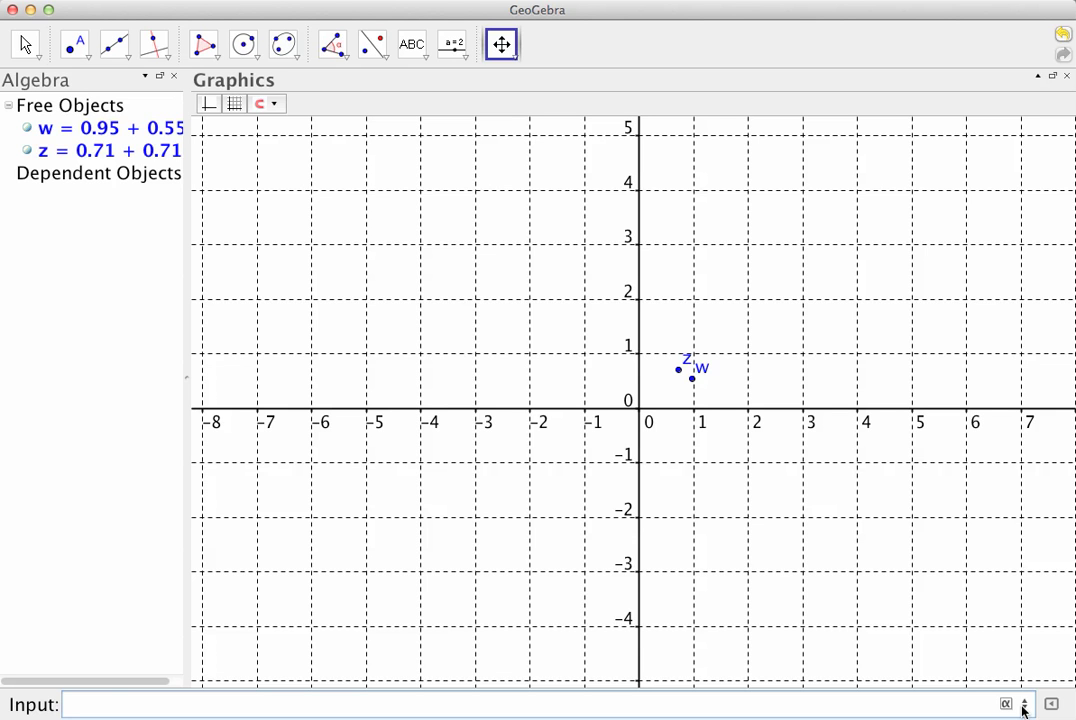
{"action": "type", "text": "z*w"}
{"action": "key", "text": "Return"}
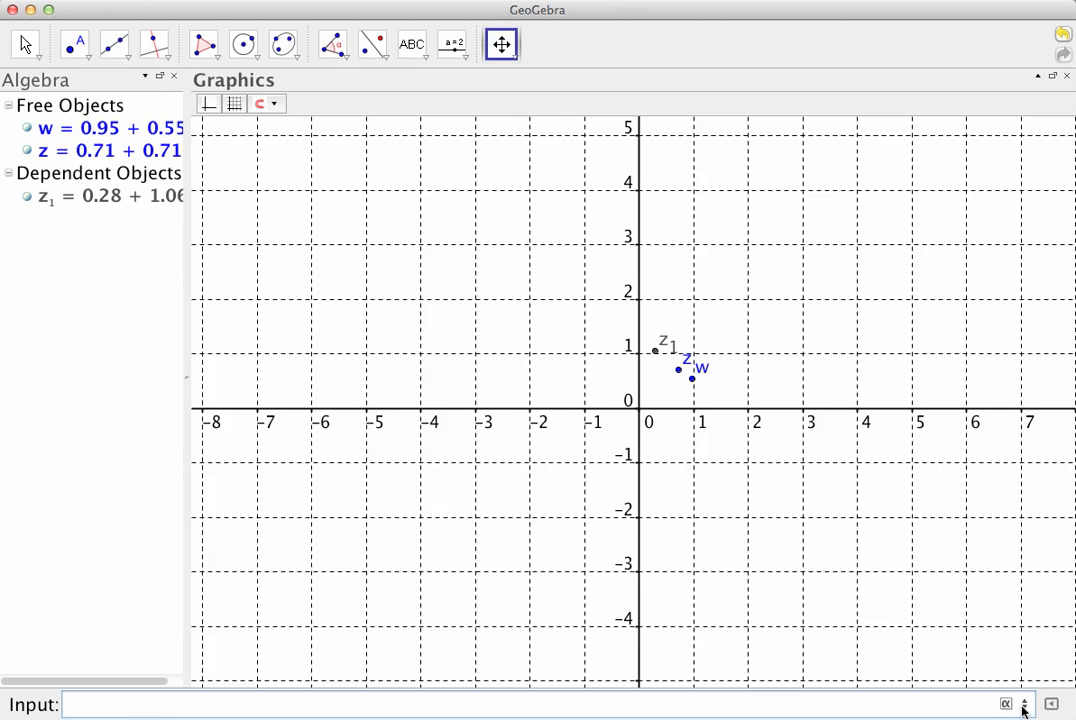
{"action": "left_click", "coordinate": [1023, 706]}
{"action": "key", "text": "Return"}
{"action": "type", "text": "^2"}
{"action": "key", "text": "Return"}
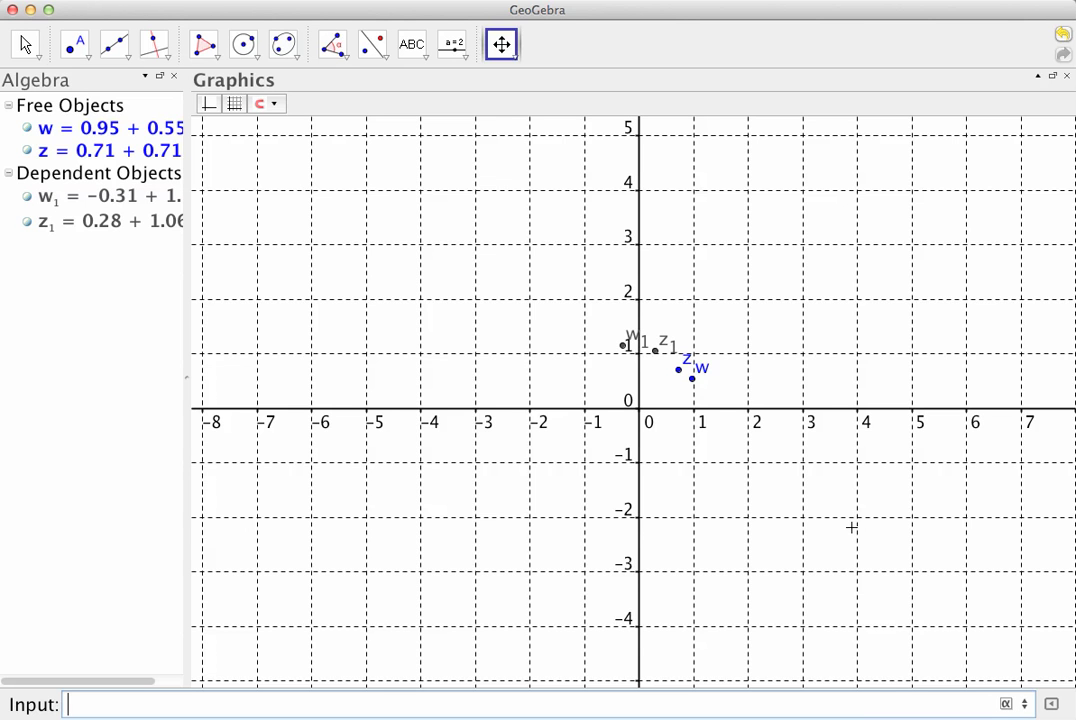
{"action": "key", "text": "ctrl+z"}
{"action": "key", "text": "ctrl+z"}
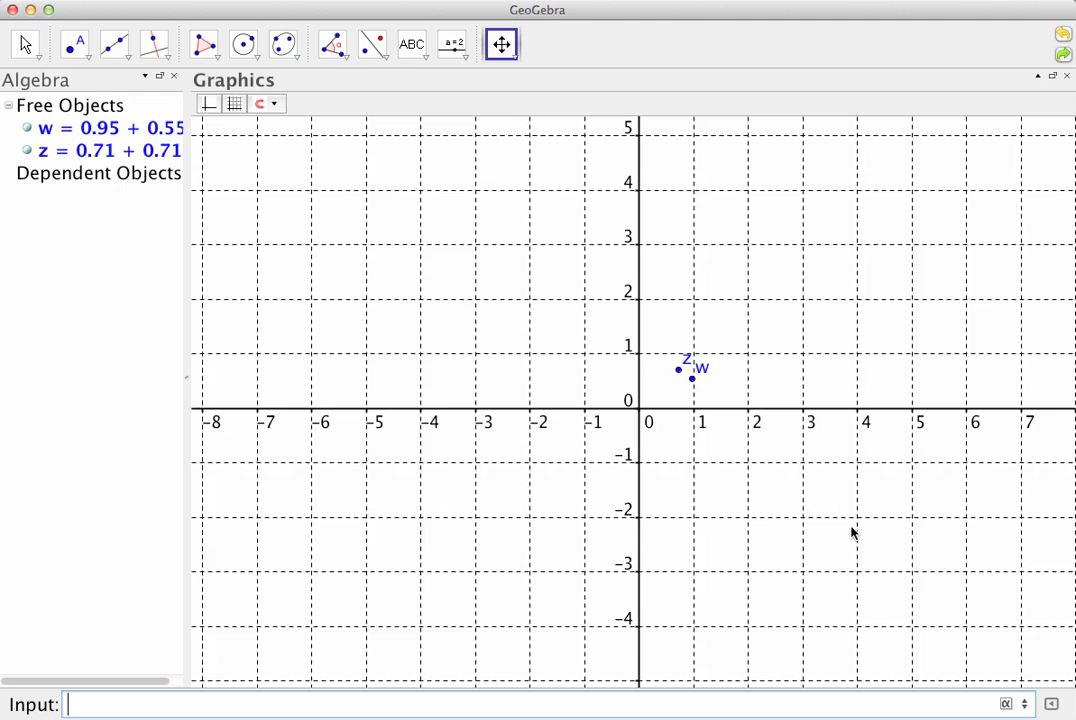
Step: Enter Sequence[z*w^n, n, 0, 12] to create list1 with 13 spiralling points
{"action": "type", "text": "seq"}
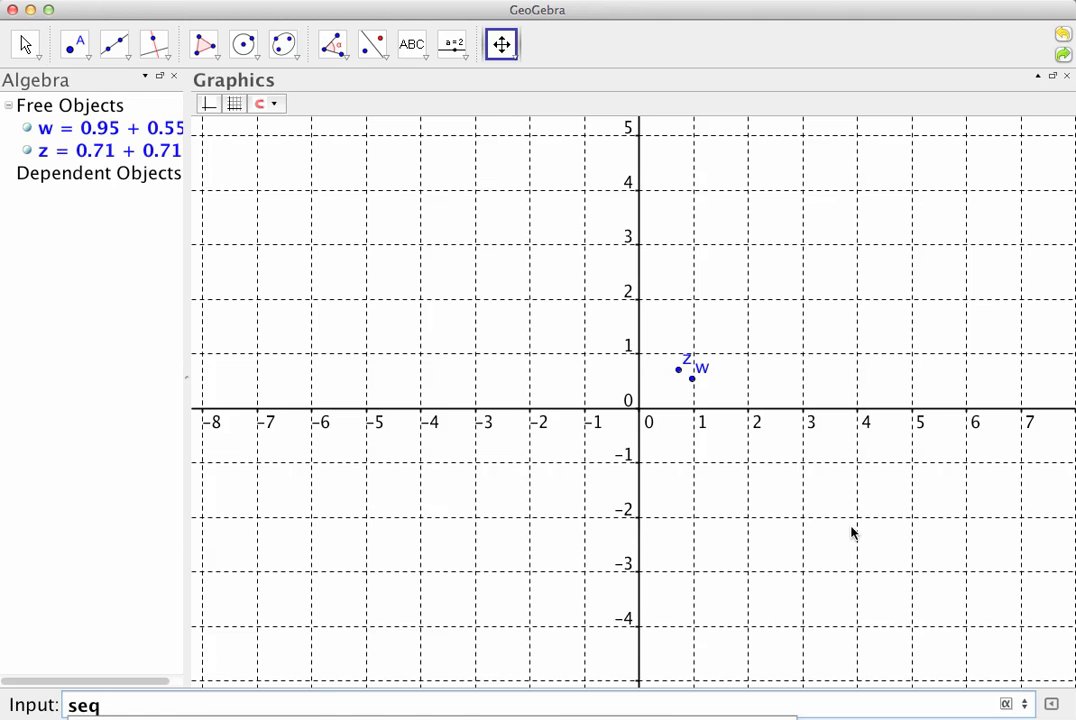
{"action": "key", "text": "Return"}
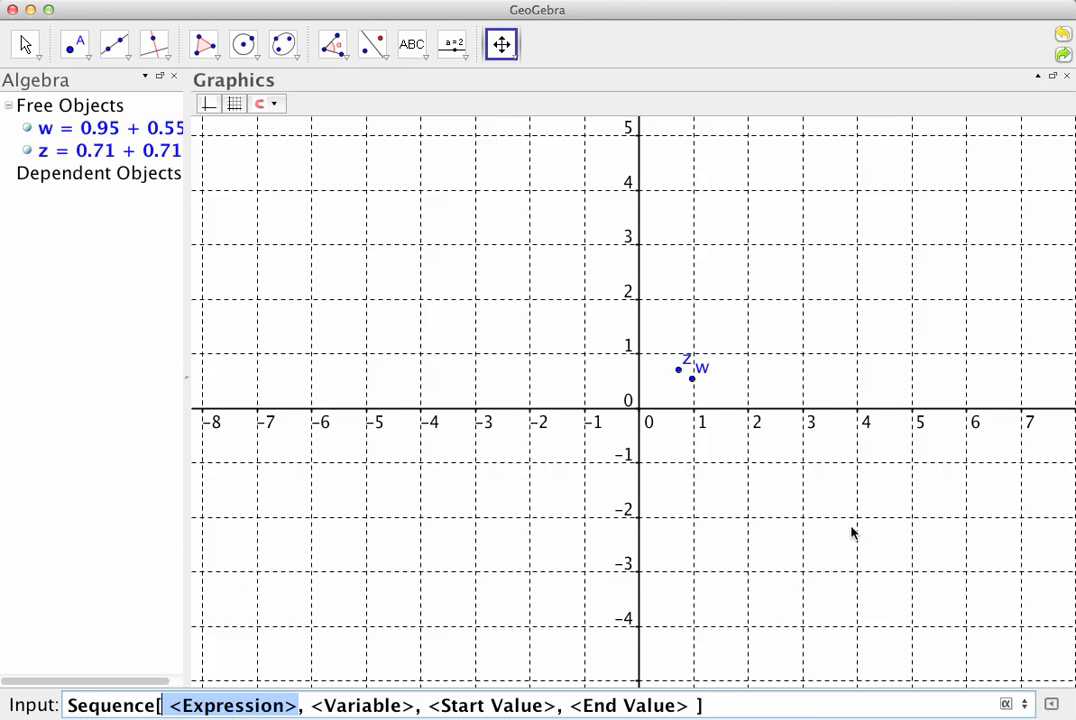
{"action": "type", "text": "z*w"}
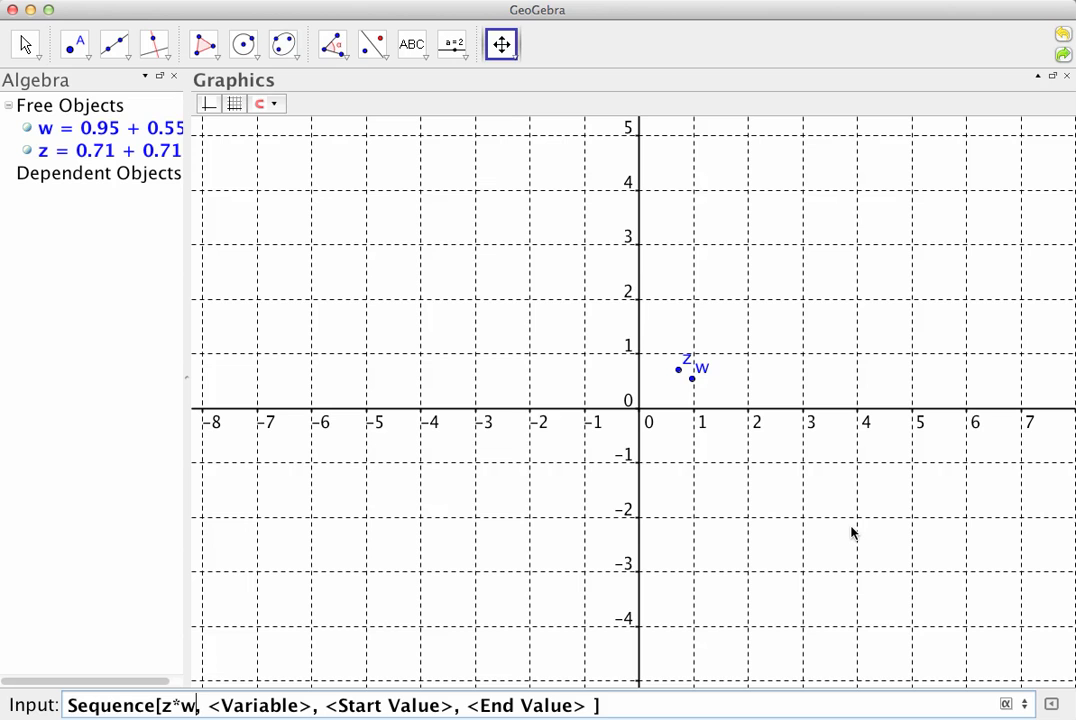
{"action": "type", "text": "^n"}
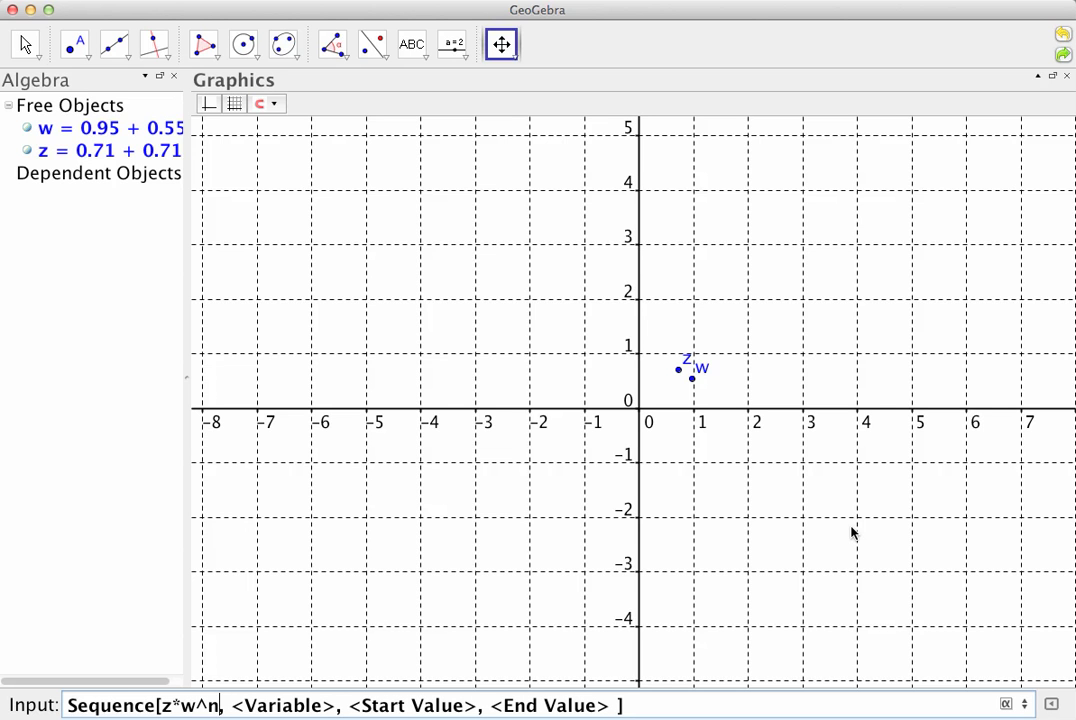
{"action": "key", "text": "Tab"}
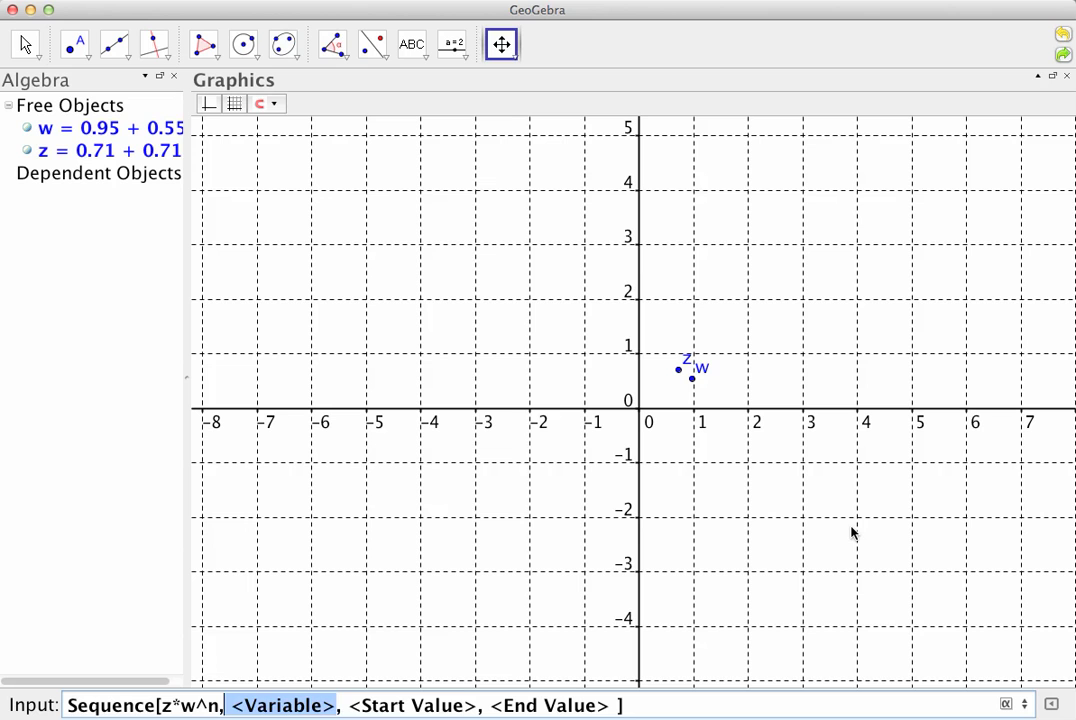
{"action": "type", "text": "n"}
{"action": "key", "text": "Tab"}
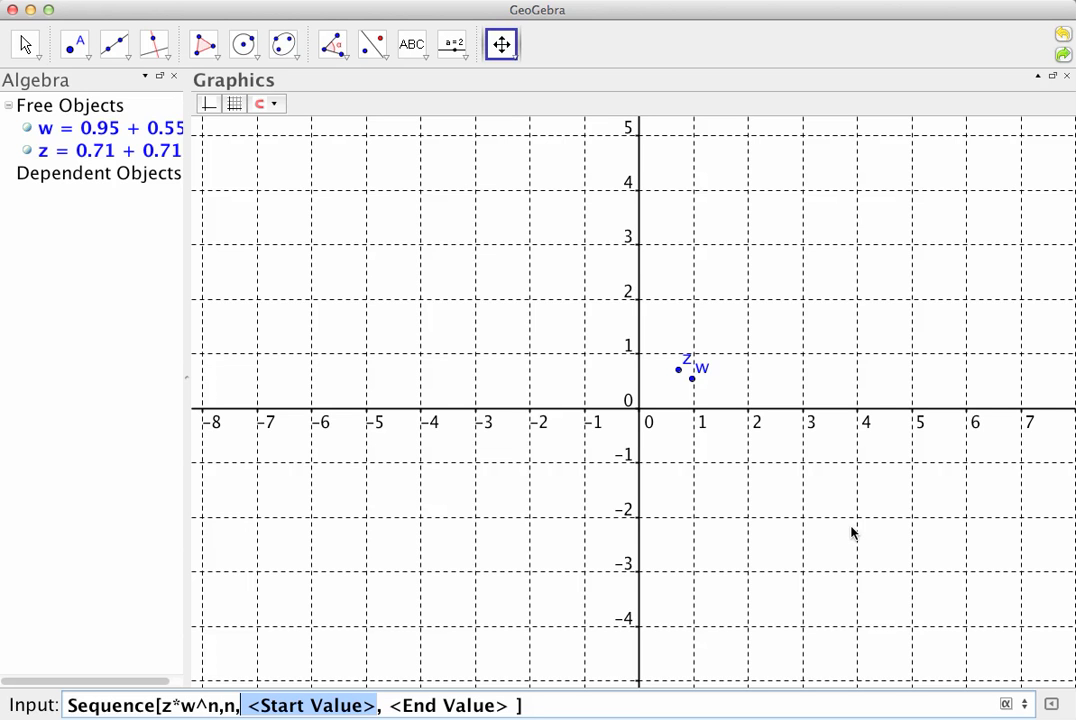
{"action": "type", "text": "0"}
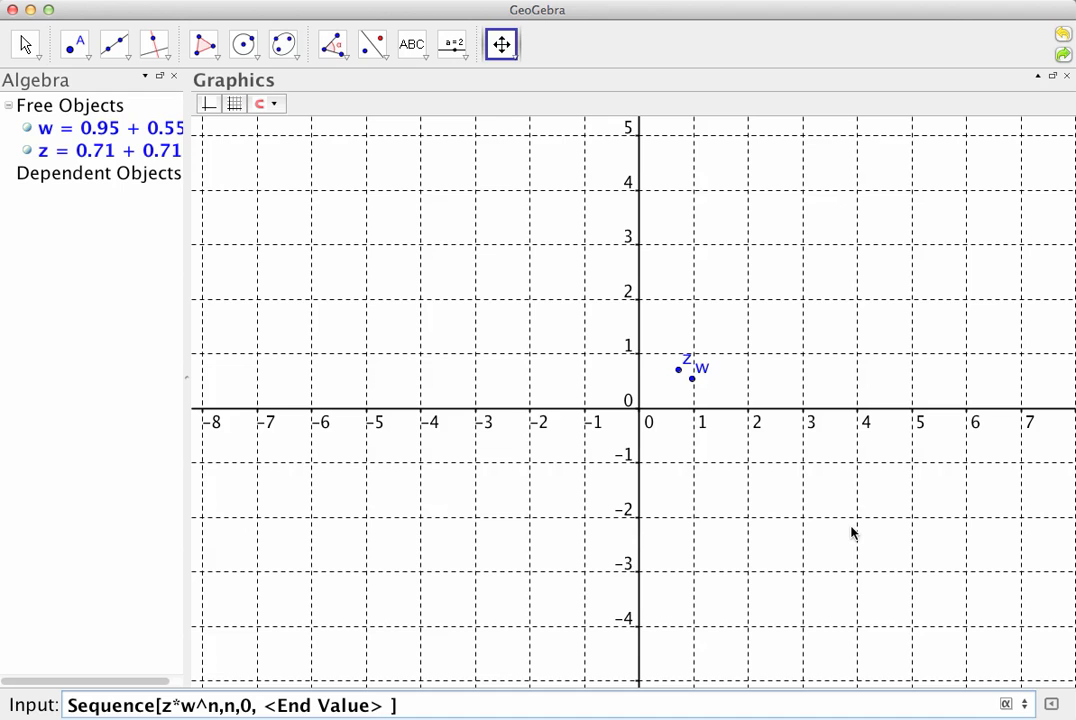
{"action": "key", "text": "Tab"}
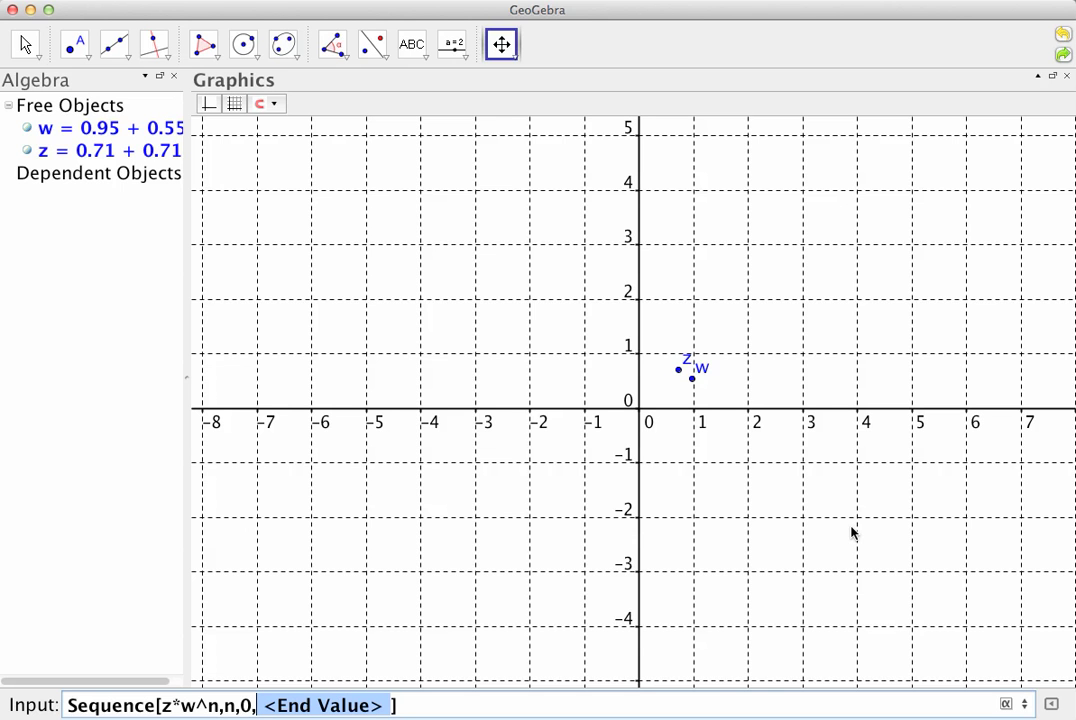
{"action": "type", "text": "12"}
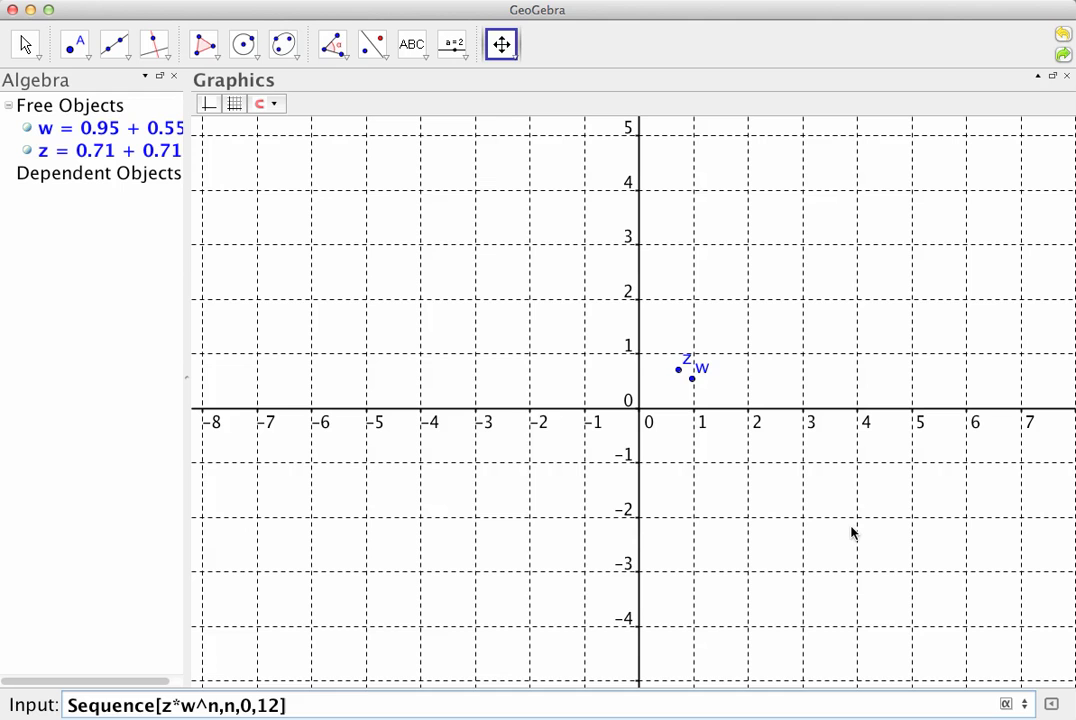
{"action": "key", "text": "Return"}
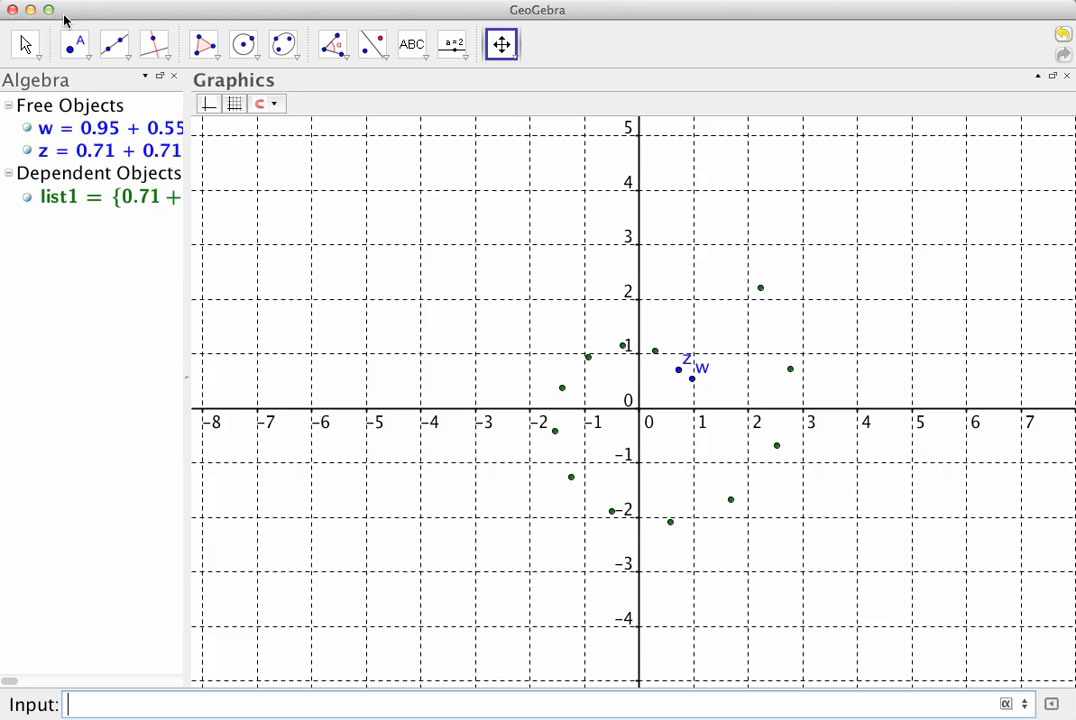
Step: With the Move tool, drag w to about 0.99 + 0.5i and z to 0.35 + 0.38i
{"action": "left_click", "coordinate": [27, 44]}
{"action": "left_click", "coordinate": [679, 369]}
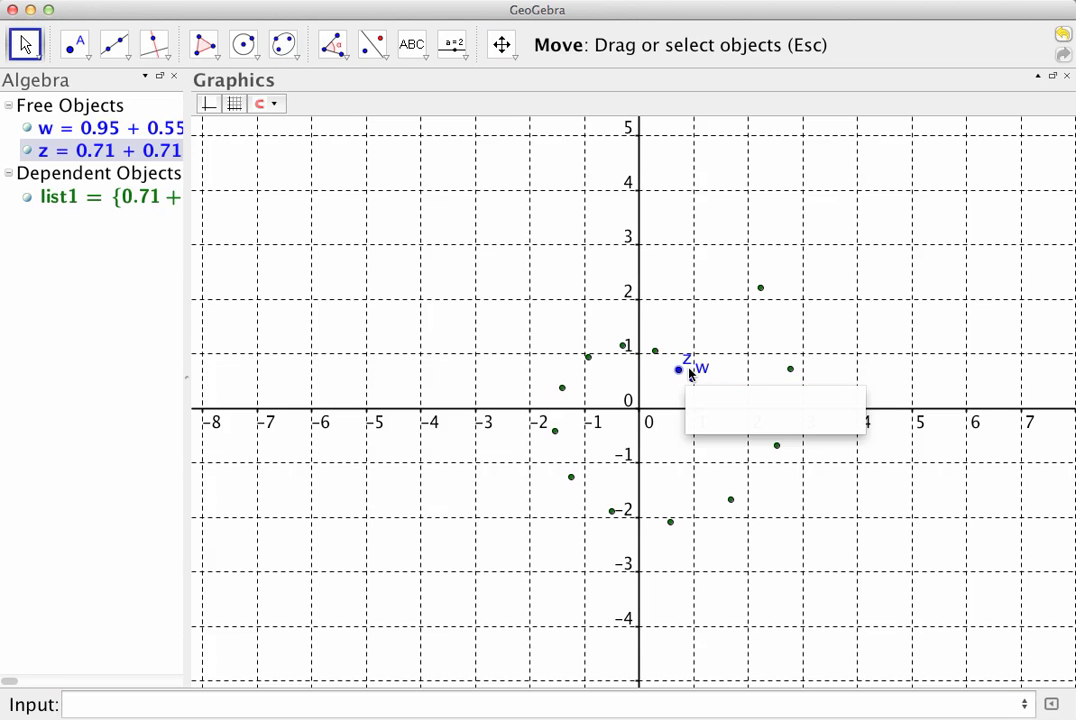
{"action": "left_click", "coordinate": [692, 380]}
{"action": "left_click_drag", "start_coordinate": [692, 383], "coordinate": [658, 388]}
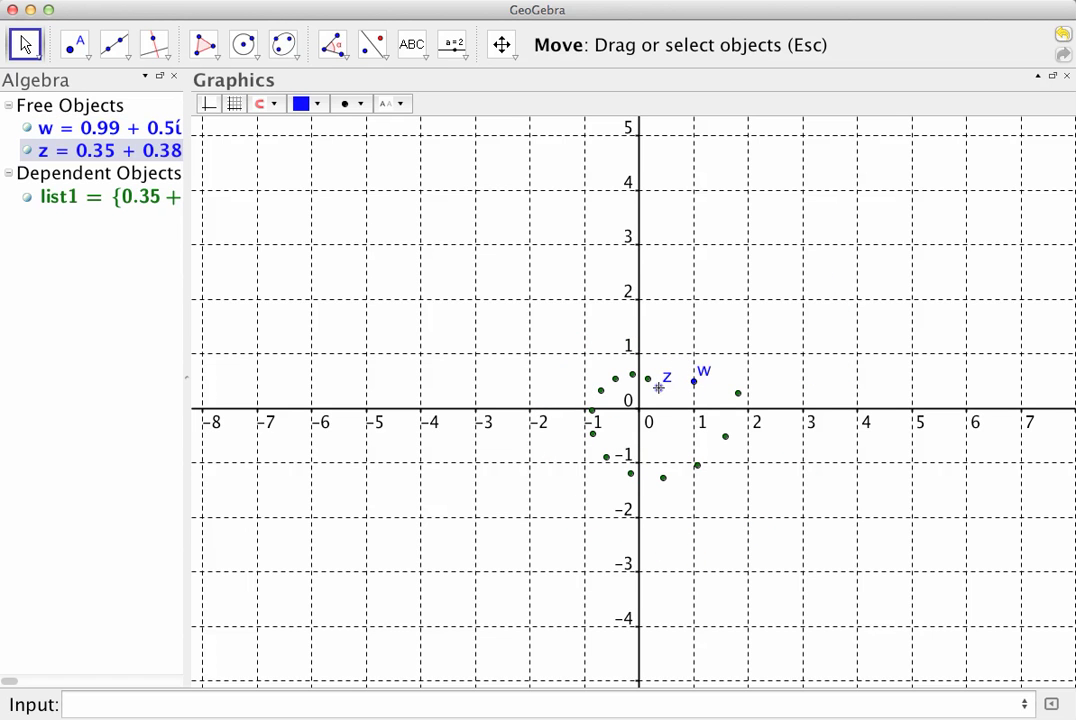
Step: Place slider k above the points with Min 0, Max 30 and Increment 1
{"action": "left_click", "coordinate": [450, 40]}
{"action": "left_click", "coordinate": [729, 193]}
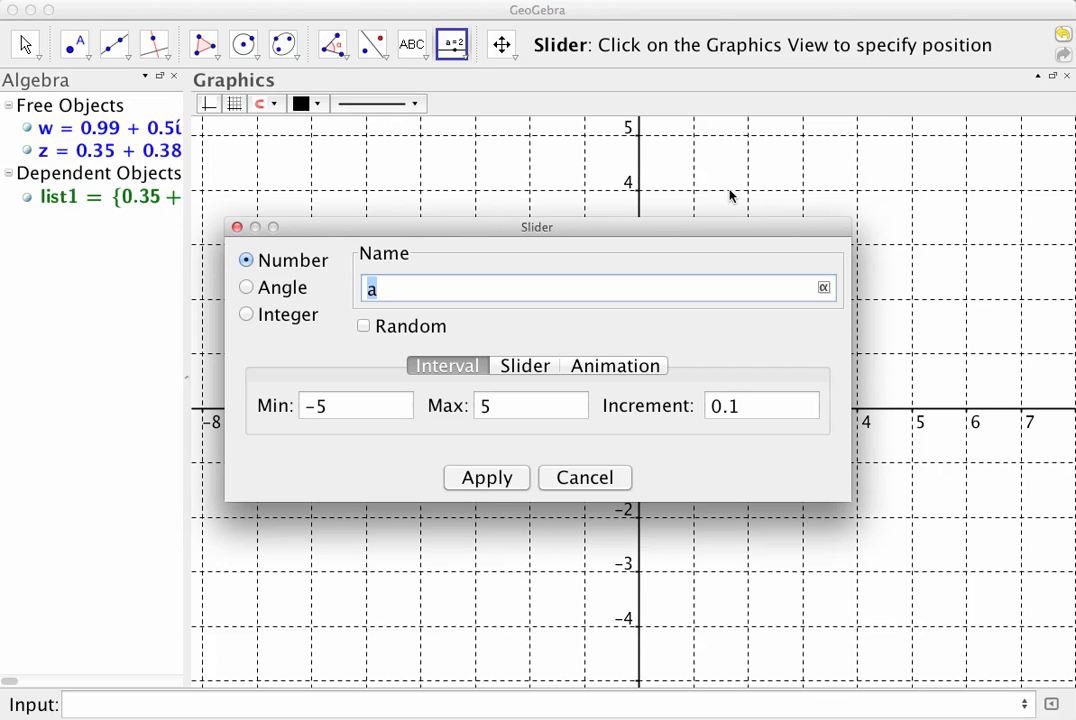
{"action": "type", "text": "k"}
{"action": "key", "text": "Tab"}
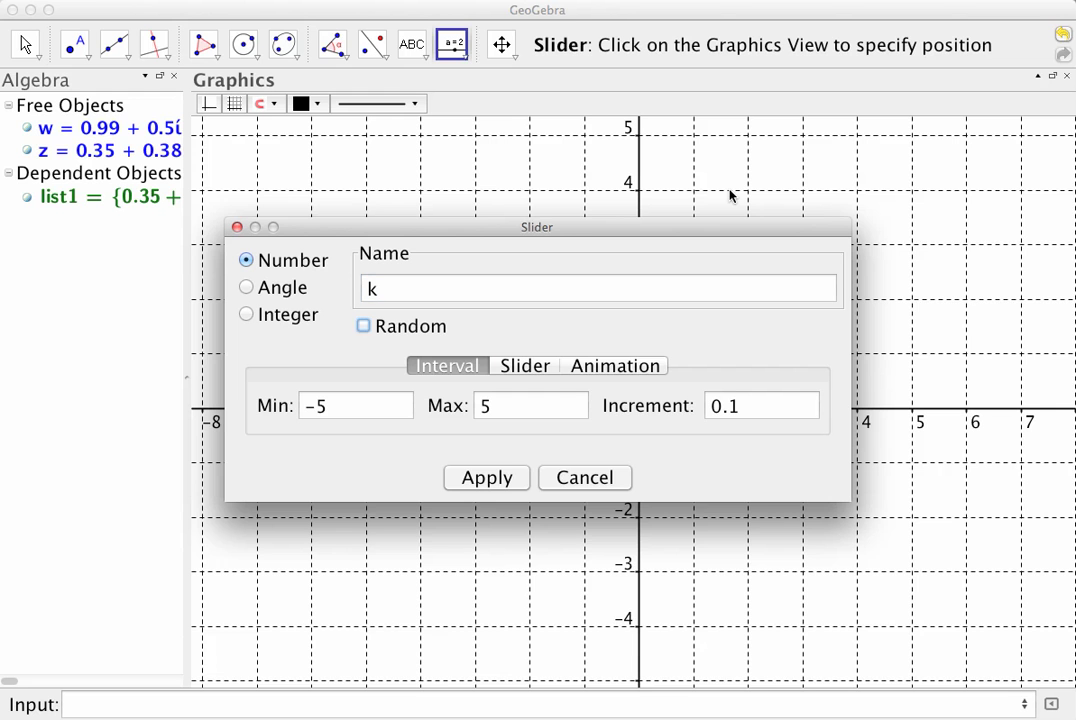
{"action": "key", "text": "Tab"}
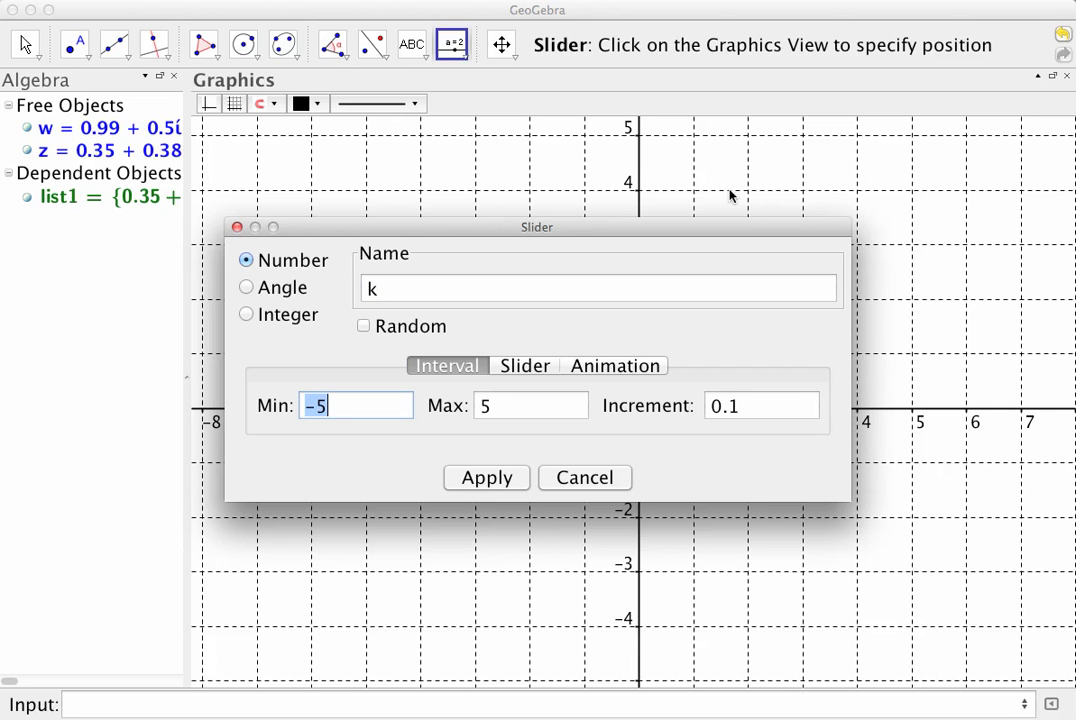
{"action": "type", "text": "0"}
{"action": "key", "text": "Tab"}
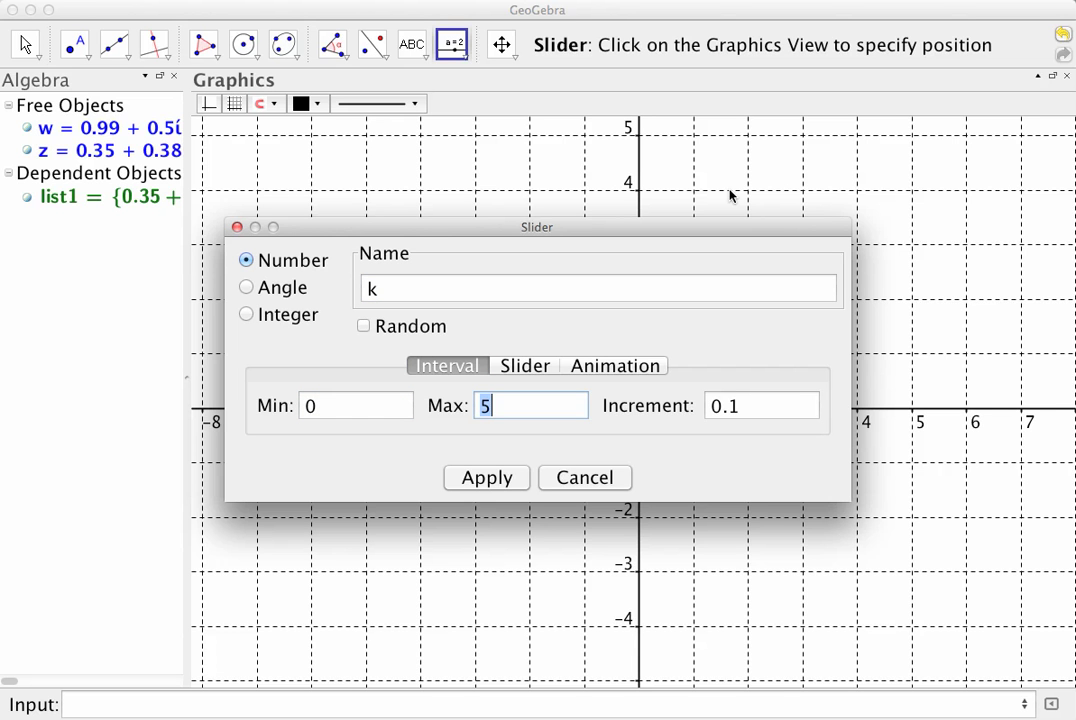
{"action": "type", "text": "30"}
{"action": "key", "text": "Tab"}
{"action": "type", "text": "1"}
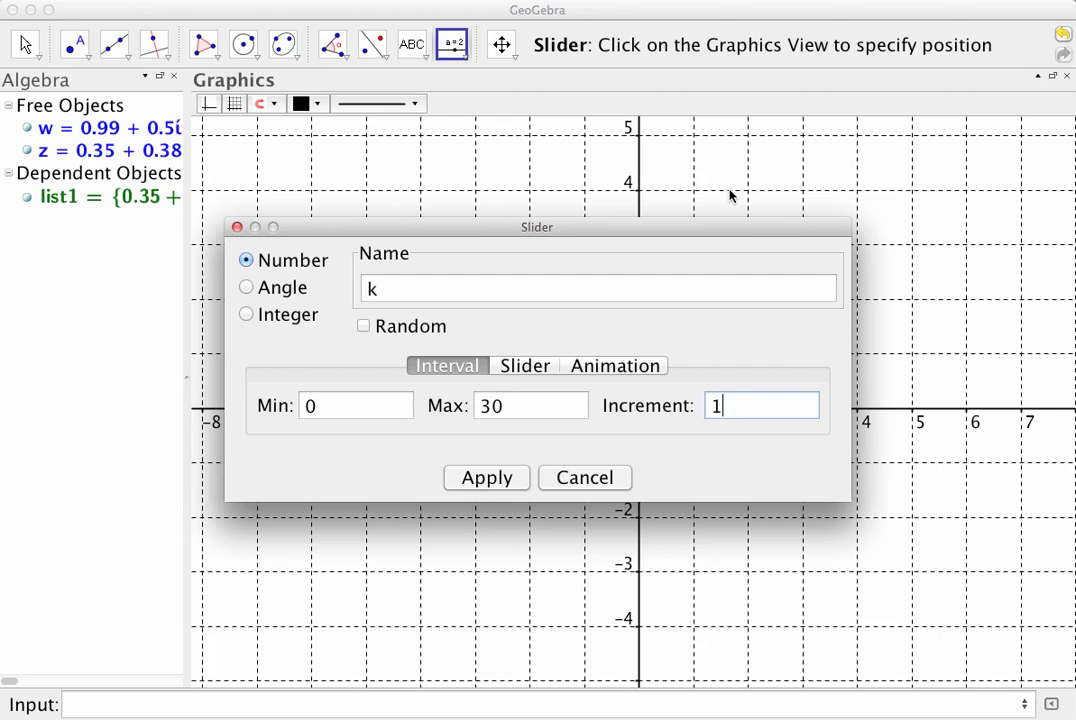
{"action": "left_click", "coordinate": [484, 478]}
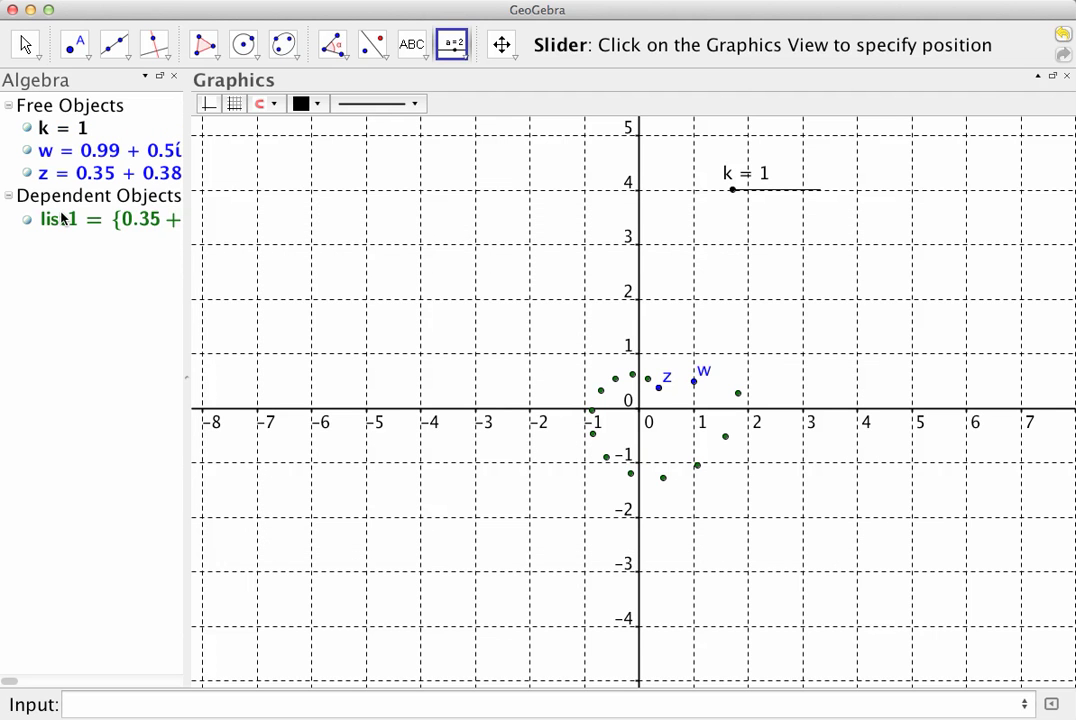
Step: Redefine list1 as Sequence[z w^n, n, 0, k] by replacing 12 with k
{"action": "double_click", "coordinate": [127, 220]}
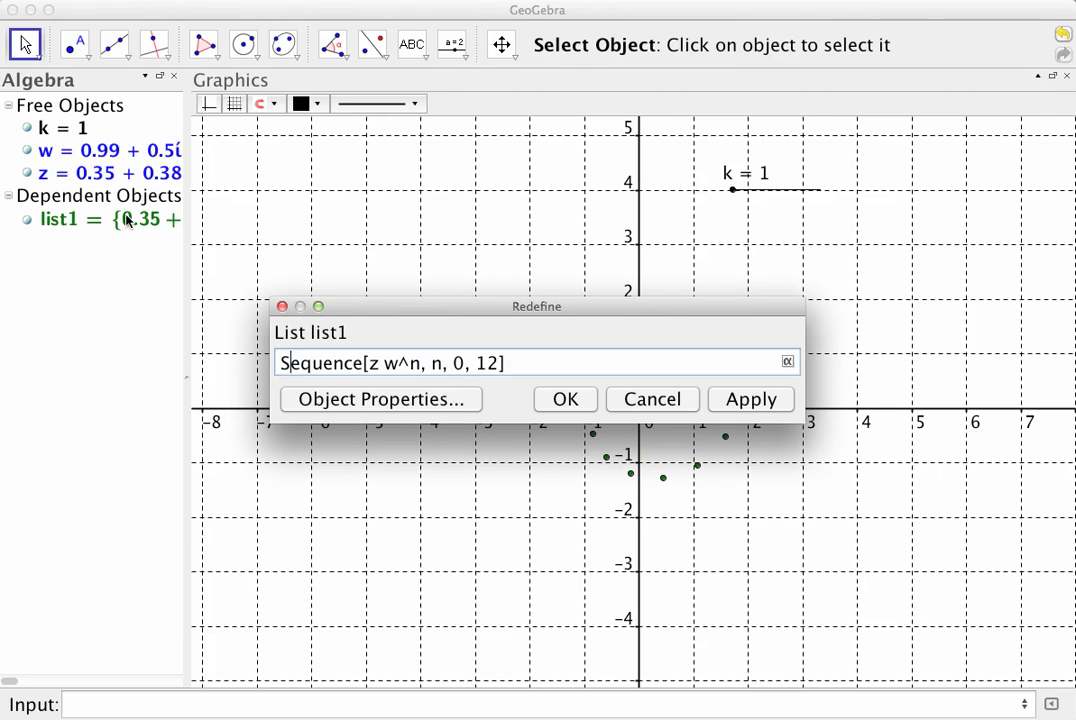
{"action": "double_click", "coordinate": [499, 363]}
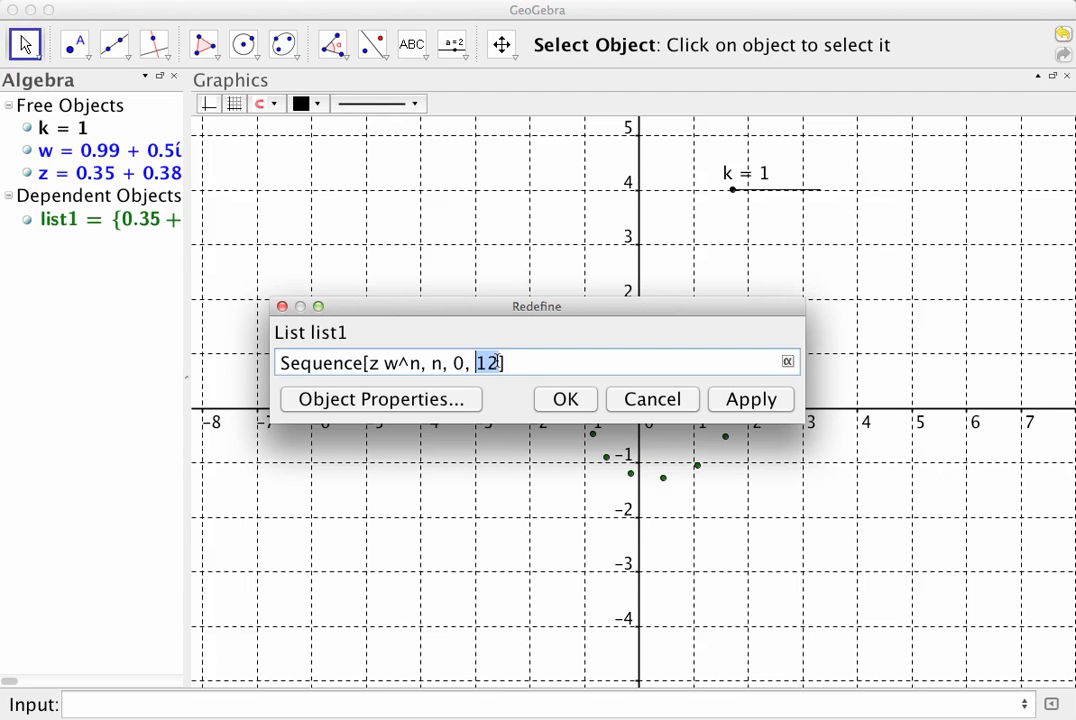
{"action": "type", "text": "k"}
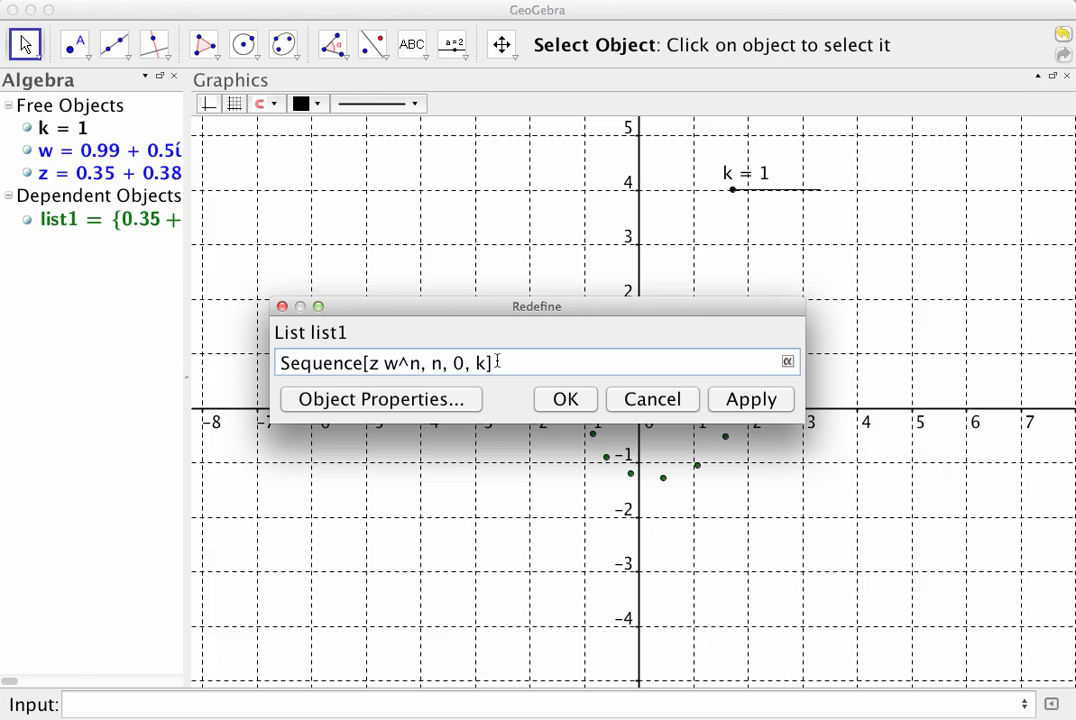
{"action": "left_click", "coordinate": [752, 400]}
{"action": "left_click", "coordinate": [560, 398]}
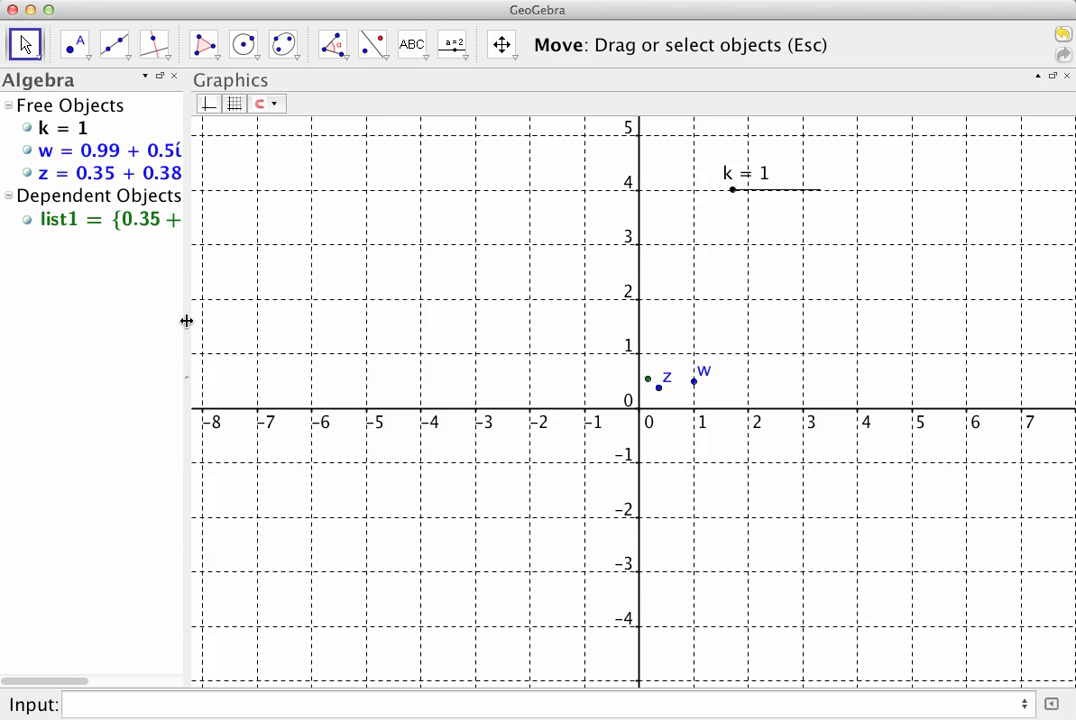
Step: Widen the Algebra panel to see full values, then narrow it back
{"action": "left_click_drag", "start_coordinate": [187, 320], "coordinate": [187, 320]}
{"action": "left_click_drag", "start_coordinate": [286, 318], "coordinate": [550, 315]}
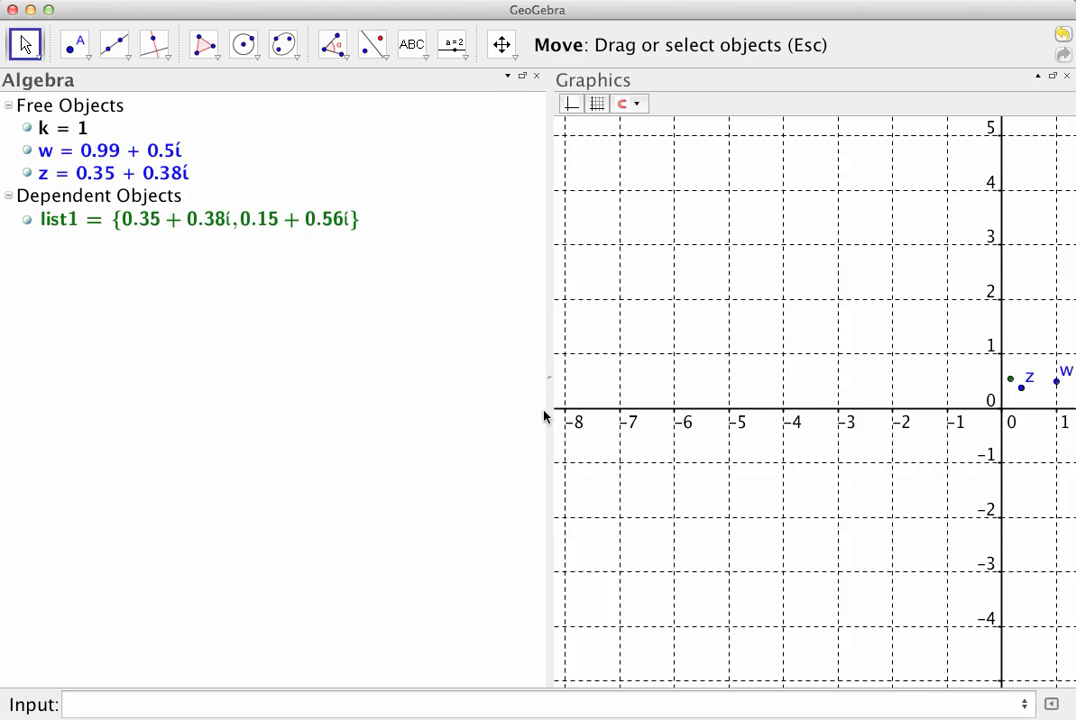
{"action": "left_click_drag", "start_coordinate": [547, 413], "coordinate": [218, 372]}
Step: Step slider k up with the arrow keys to 21, then select point w
{"action": "left_click", "coordinate": [766, 190]}
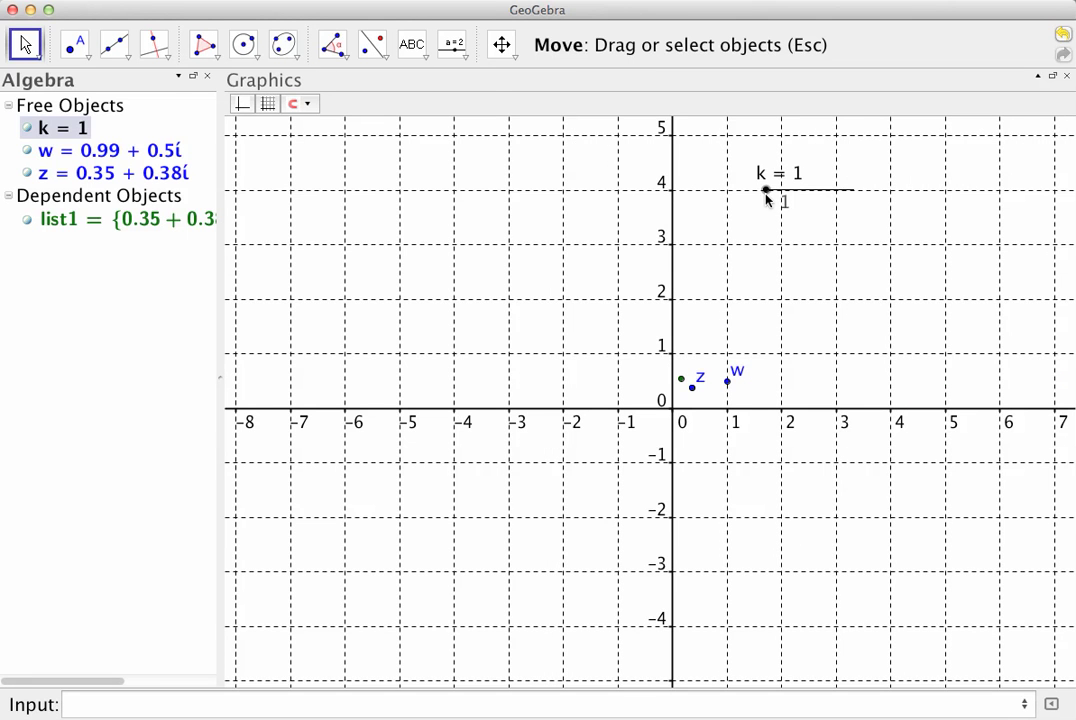
{"action": "left_click", "coordinate": [766, 190]}
{"action": "key", "text": "Right"}
{"action": "key", "text": "Right"}
{"action": "key", "text": "Right"}
{"action": "key", "text": "Right"}
{"action": "key", "text": "Right"}
{"action": "key", "text": "Right"}
{"action": "key", "text": "Right"}
{"action": "key", "text": "Right"}
{"action": "key", "text": "Right"}
{"action": "key", "text": "Right"}
{"action": "key", "text": "Right"}
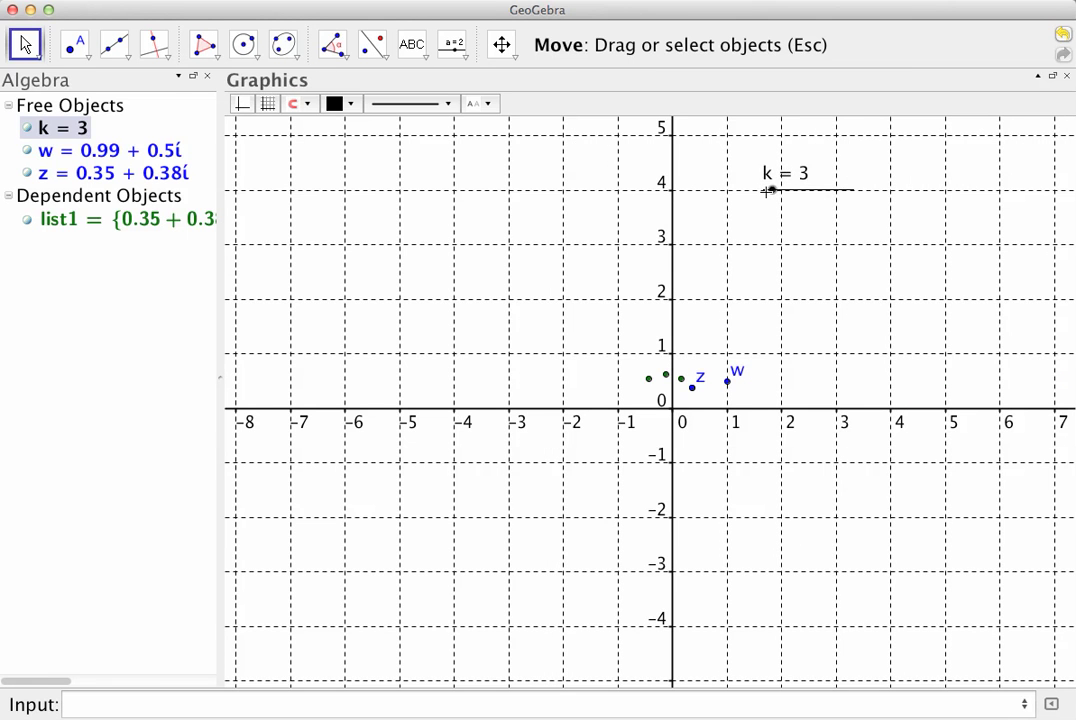
{"action": "key", "text": "Right"}
{"action": "key", "text": "Right"}
{"action": "key", "text": "Right"}
{"action": "key", "text": "Right"}
{"action": "key", "text": "Right"}
{"action": "key", "text": "Right"}
{"action": "key", "text": "Right"}
{"action": "key", "text": "Right"}
{"action": "key", "text": "Right"}
{"action": "key", "text": "Right"}
{"action": "key", "text": "Right"}
{"action": "key", "text": "Right"}
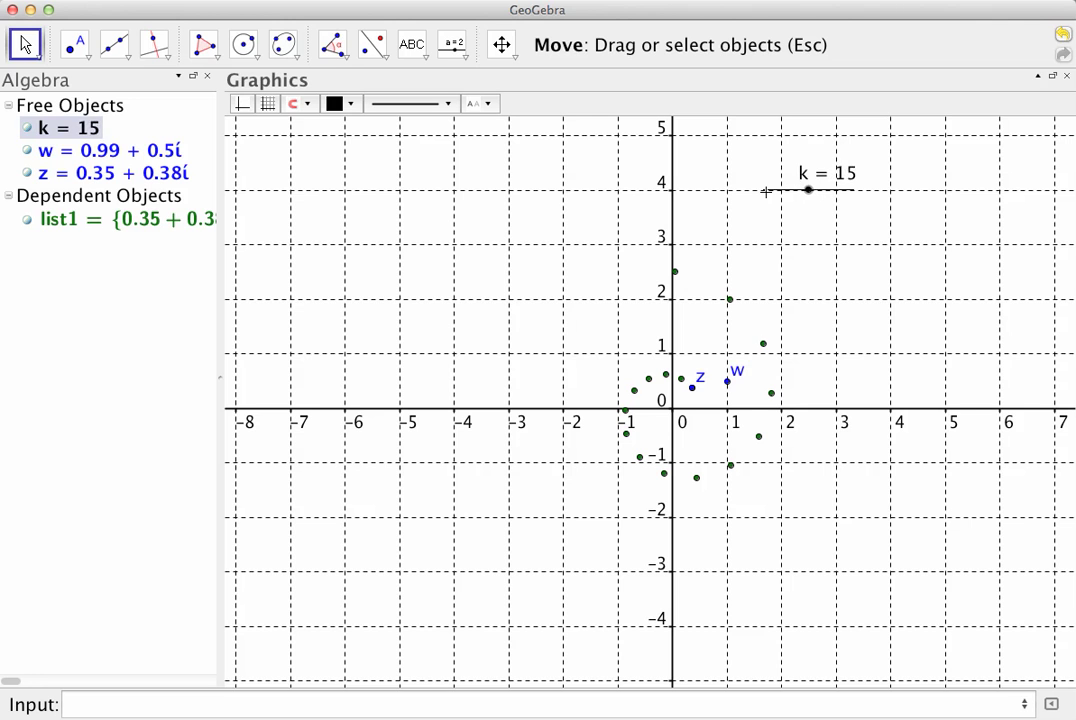
{"action": "key", "text": "Right"}
{"action": "key", "text": "Right"}
{"action": "key", "text": "Right"}
{"action": "key", "text": "Right"}
{"action": "key", "text": "Right"}
{"action": "key", "text": "Right"}
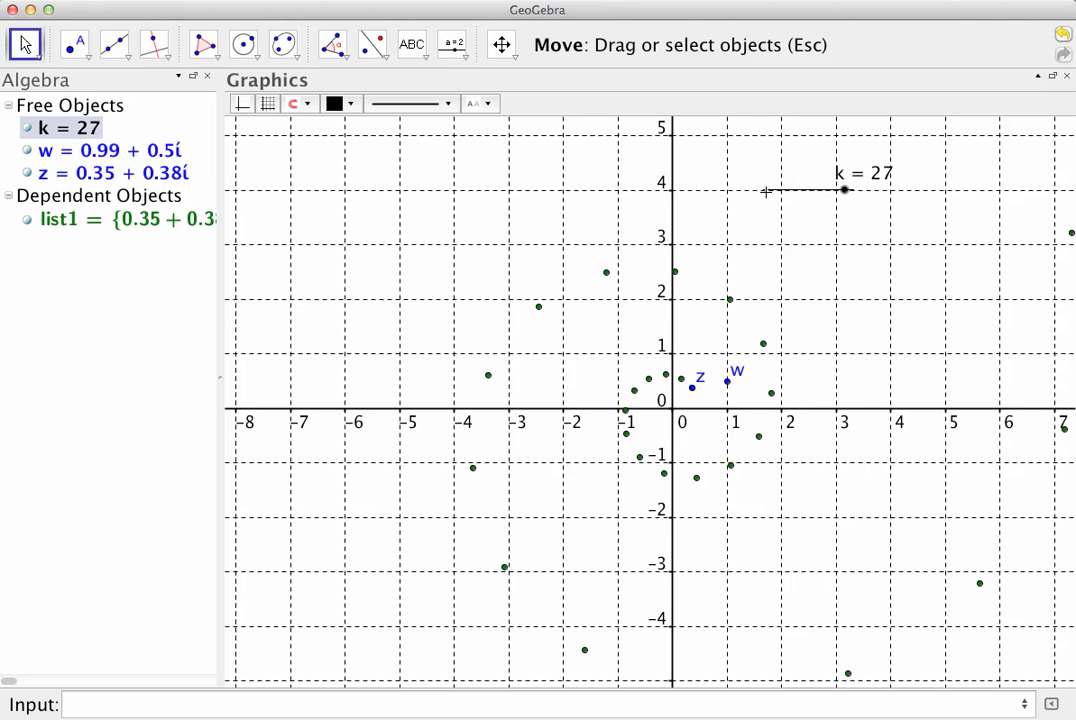
{"action": "key", "text": "Left"}
{"action": "key", "text": "Left"}
{"action": "key", "text": "Left"}
{"action": "key", "text": "Left"}
{"action": "key", "text": "Left"}
{"action": "key", "text": "Left"}
{"action": "key", "text": "Left"}
{"action": "key", "text": "Left"}
{"action": "key", "text": "Left"}
{"action": "key", "text": "Left"}
{"action": "key", "text": "Left"}
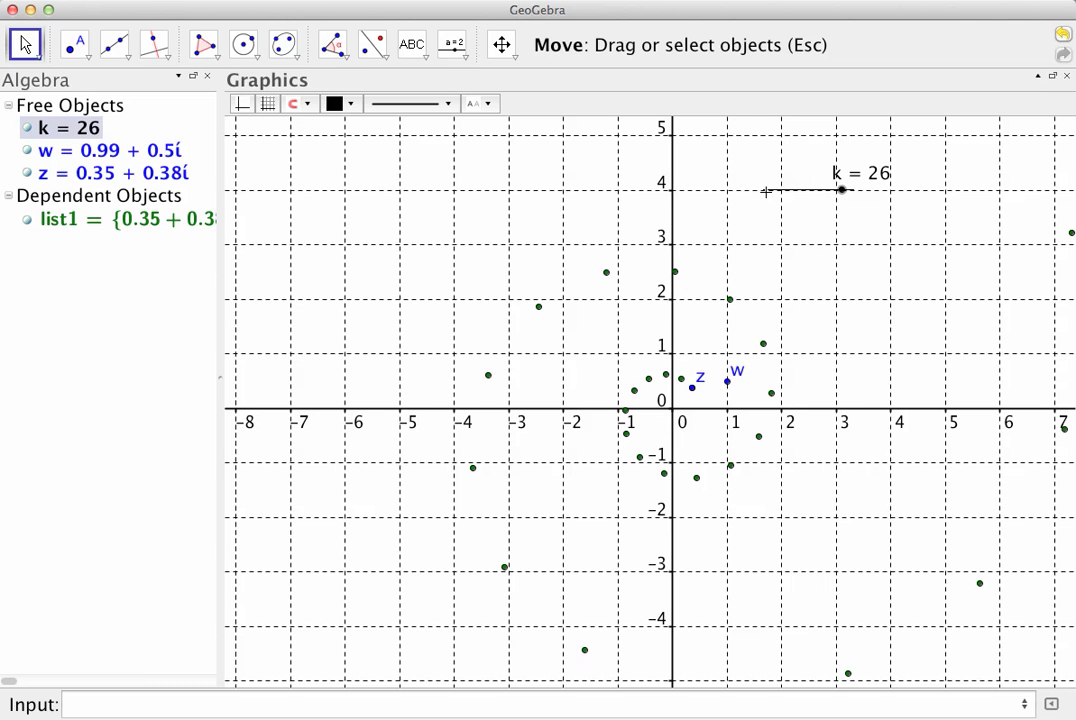
{"action": "key", "text": "Right"}
{"action": "key", "text": "Right"}
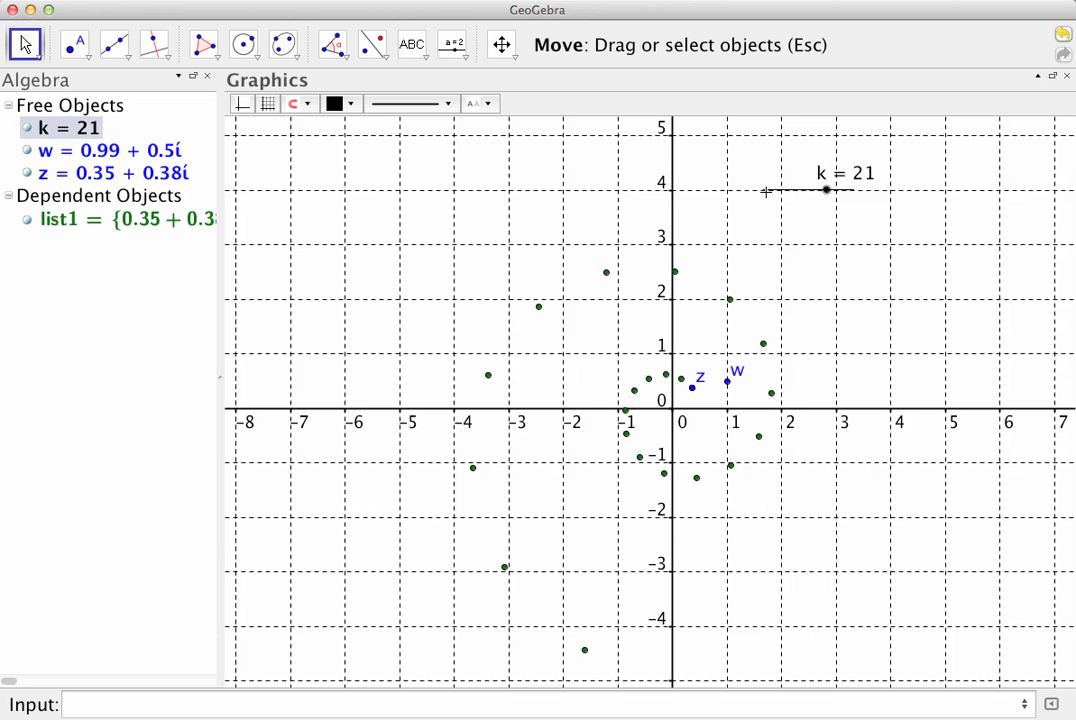
{"action": "left_click", "coordinate": [728, 383]}
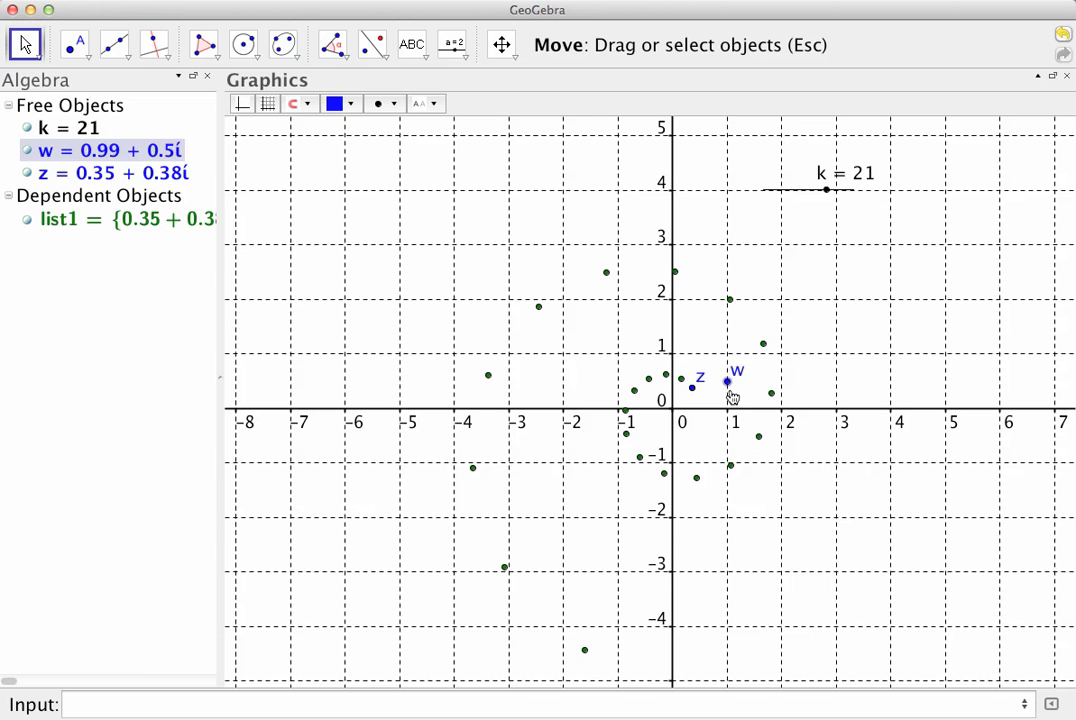
Step: Drag w to 1.02 + 0.33i and z to 0.35 + 0.52i, and nudge slider k
{"action": "mouse_move", "coordinate": [731, 396]}
{"action": "left_mouse_down"}
{"action": "mouse_move", "coordinate": [737, 384]}
{"action": "mouse_move", "coordinate": [729, 399]}
{"action": "mouse_move", "coordinate": [692, 391]}
{"action": "mouse_move", "coordinate": [729, 391]}
{"action": "left_mouse_up"}
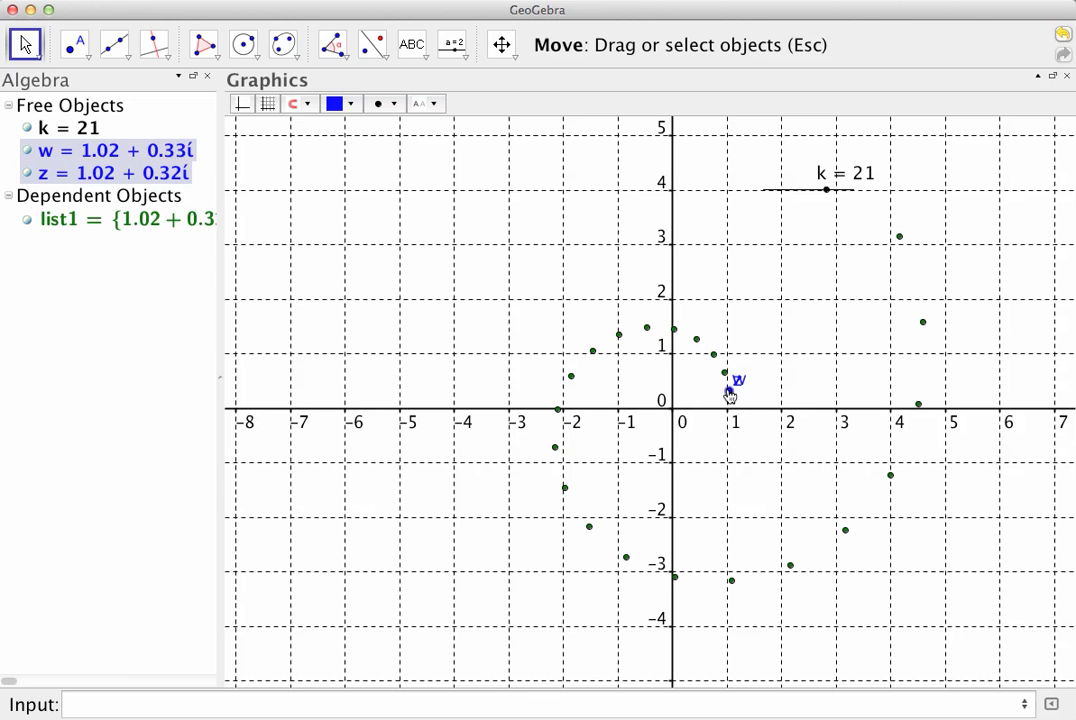
{"action": "left_click_drag", "start_coordinate": [731, 391], "coordinate": [692, 385]}
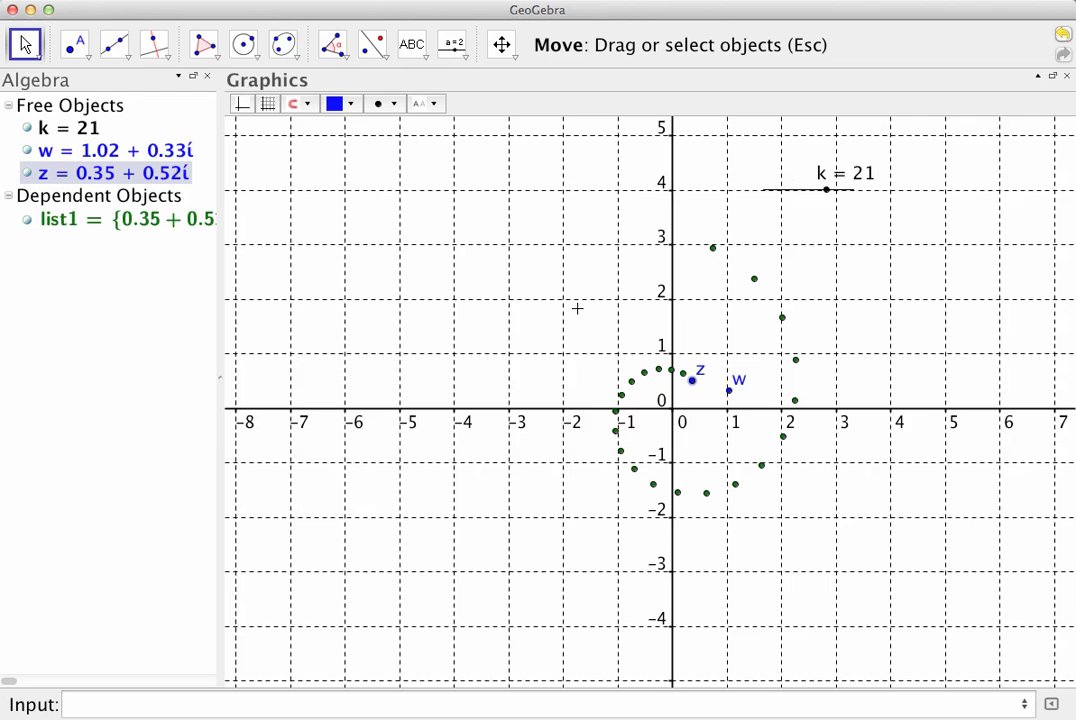
{"action": "mouse_move", "coordinate": [826, 189]}
{"action": "left_mouse_down"}
{"action": "mouse_move", "coordinate": [844, 188]}
{"action": "mouse_move", "coordinate": [833, 187]}
{"action": "left_mouse_up"}
Step: Vary slider k down and up with the arrow keys, settling at 9
{"action": "key", "text": "Left"}
{"action": "key", "text": "Left"}
{"action": "key", "text": "Left"}
{"action": "key", "text": "Left"}
{"action": "key", "text": "Left"}
{"action": "key", "text": "Left"}
{"action": "key", "text": "Left"}
{"action": "key", "text": "Left"}
{"action": "key", "text": "Left"}
{"action": "key", "text": "Left"}
{"action": "key", "text": "Left"}
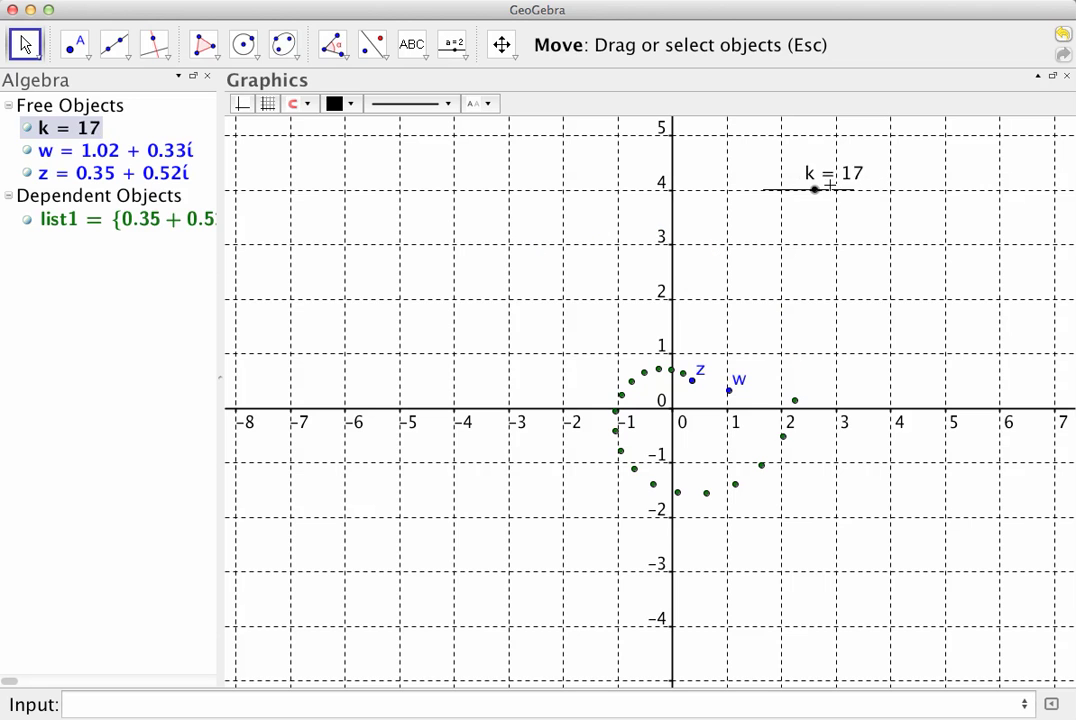
{"action": "key", "text": "Right"}
{"action": "key", "text": "Right"}
{"action": "key", "text": "Right"}
{"action": "key", "text": "Right"}
{"action": "key", "text": "Right"}
{"action": "key", "text": "Right"}
{"action": "key", "text": "Right"}
{"action": "key", "text": "Right"}
{"action": "key", "text": "Right"}
{"action": "key", "text": "Right"}
{"action": "key", "text": "Right"}
{"action": "key", "text": "Right"}
{"action": "key", "text": "Right"}
{"action": "key", "text": "Right"}
{"action": "key", "text": "Right"}
{"action": "key", "text": "Left"}
{"action": "key", "text": "Left"}
{"action": "key", "text": "Left"}
{"action": "key", "text": "Left"}
{"action": "key", "text": "Left"}
{"action": "key", "text": "Left"}
{"action": "key", "text": "Left"}
{"action": "key", "text": "Left"}
{"action": "key", "text": "Left"}
{"action": "key", "text": "Left"}
{"action": "key", "text": "Left"}
{"action": "key", "text": "Left"}
{"action": "key", "text": "Left"}
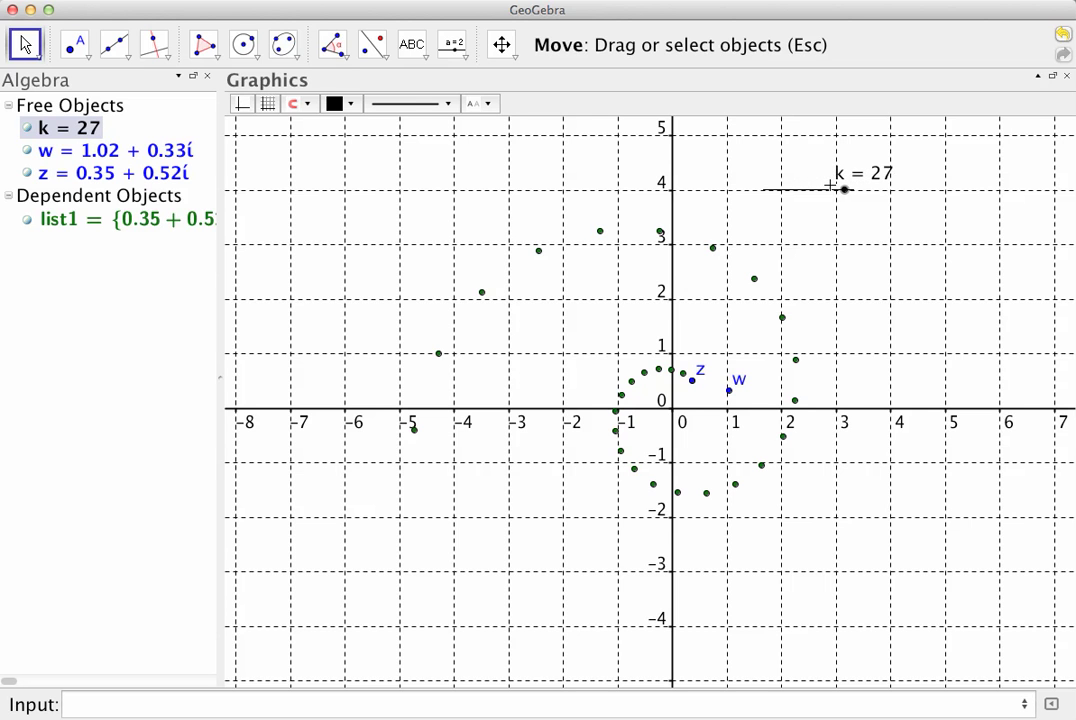
{"action": "key", "text": "Left"}
{"action": "key", "text": "Left"}
{"action": "key", "text": "Left"}
{"action": "key", "text": "Left"}
{"action": "key", "text": "Left"}
{"action": "key", "text": "Left"}
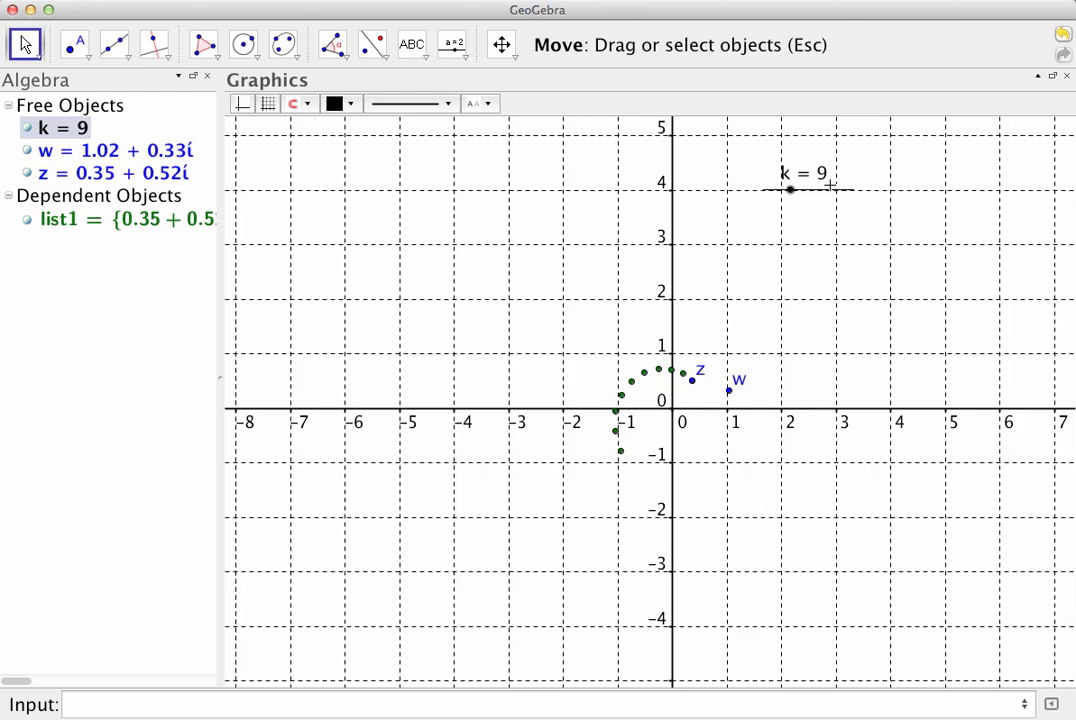